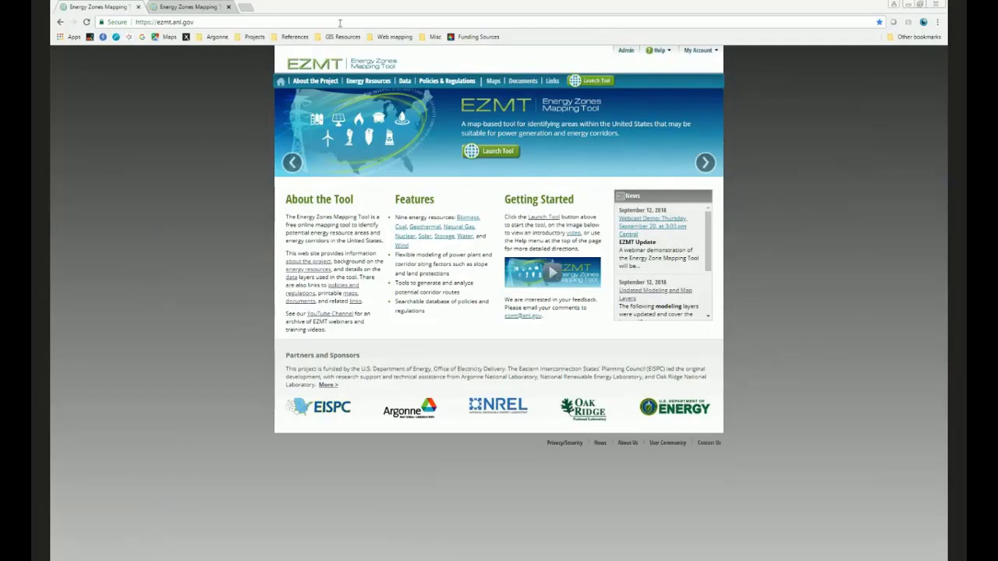
# Filter the mapping library's layer titles by "nerc" and add the NERC Region Boundaries (2018) layer to the map viewer.
pyautogui.click(183, 7)
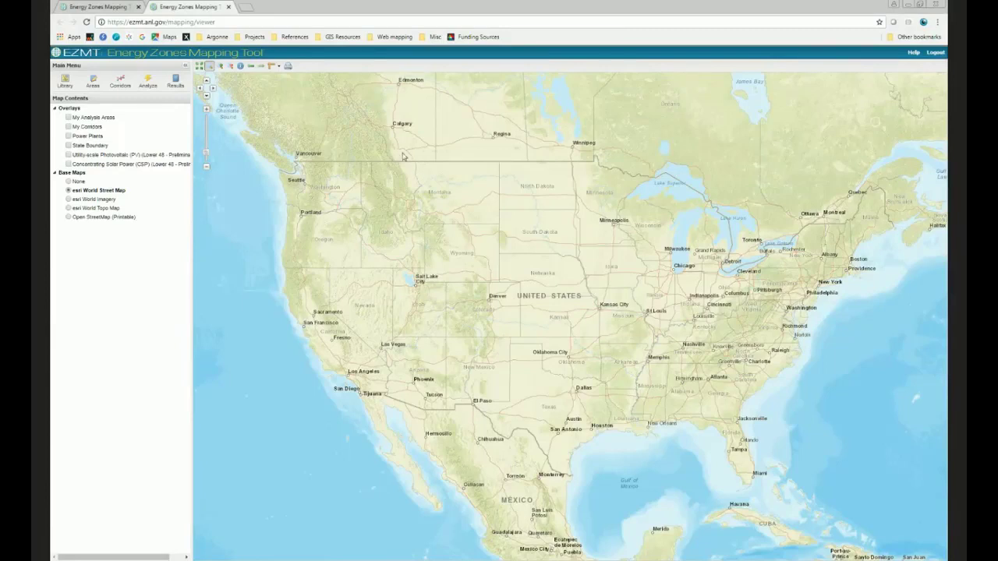
pyautogui.click(65, 83)
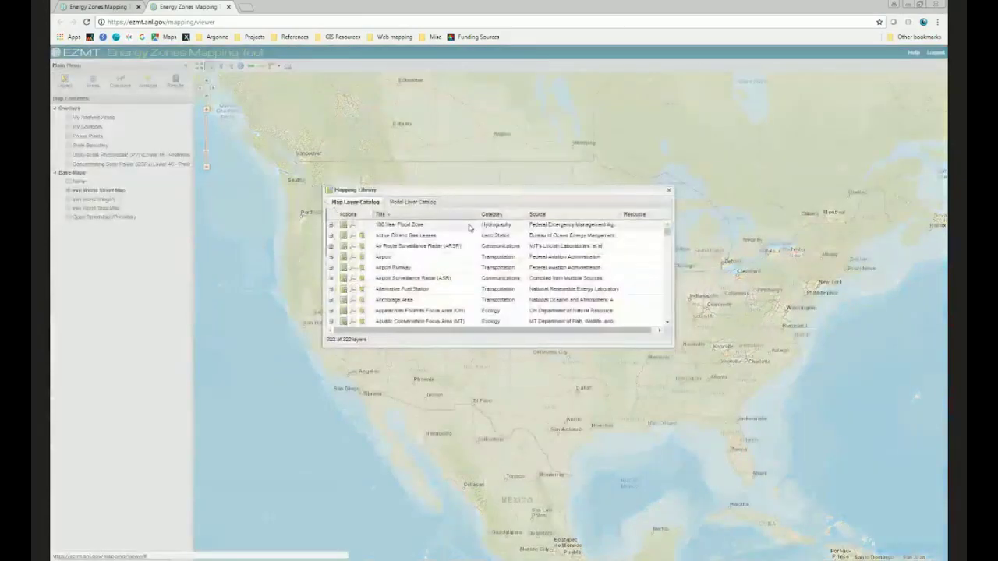
pyautogui.moveTo(465, 189); pyautogui.dragTo(364, 131)
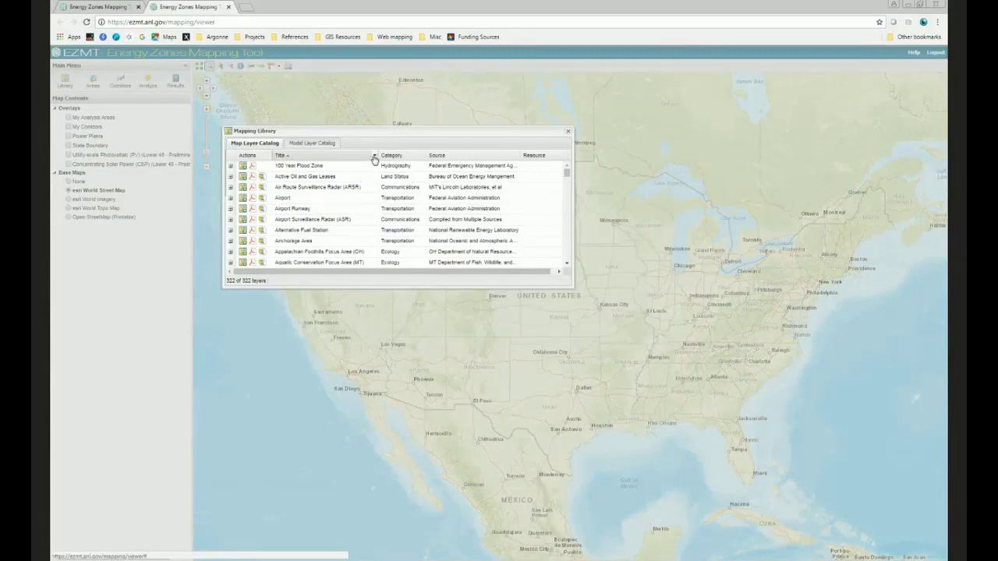
pyautogui.click(374, 157)
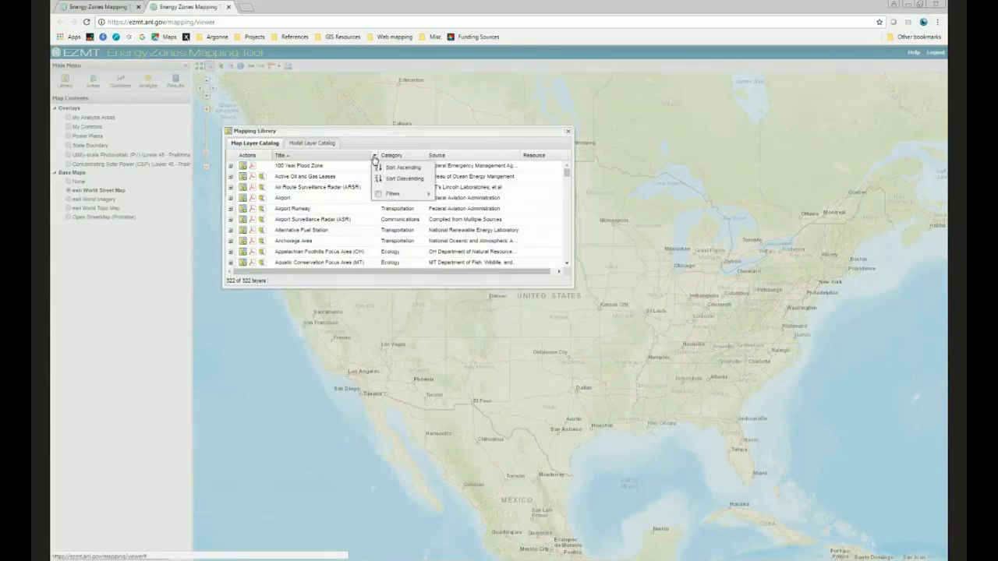
pyautogui.moveTo(383, 197)
pyautogui.moveTo(436, 195)
pyautogui.write('rorc')
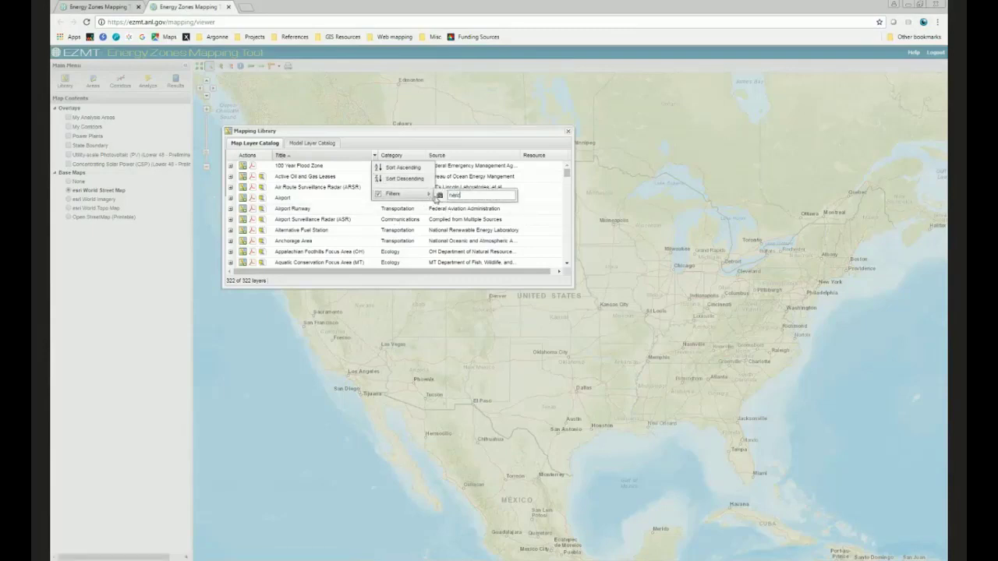
pyautogui.click(338, 233)
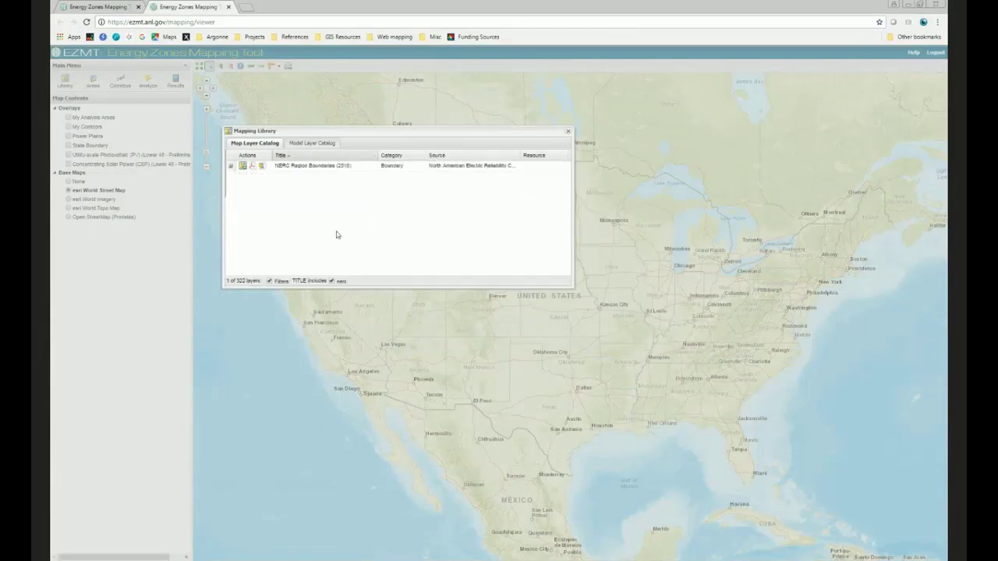
pyautogui.click(242, 168)
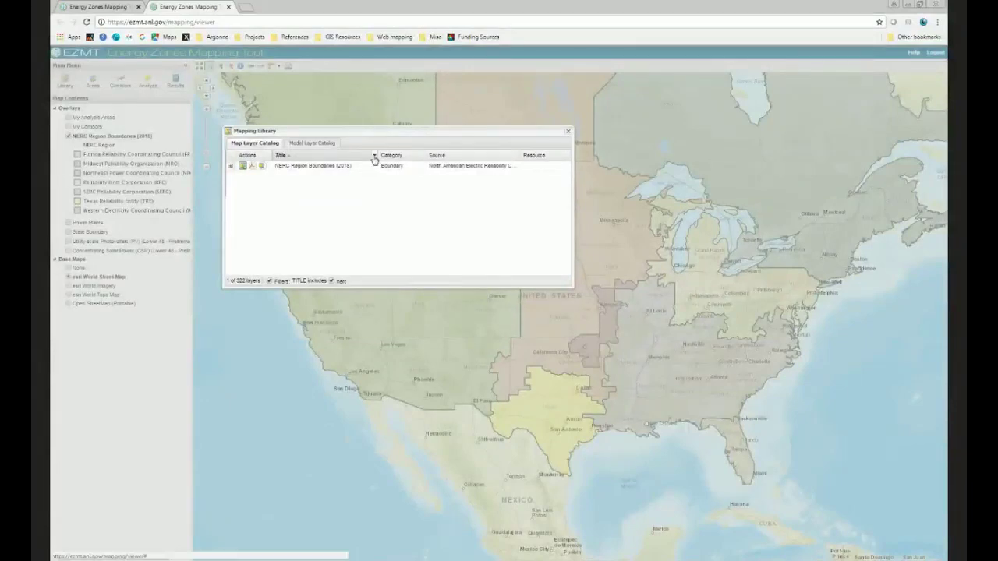
pyautogui.click(568, 134)
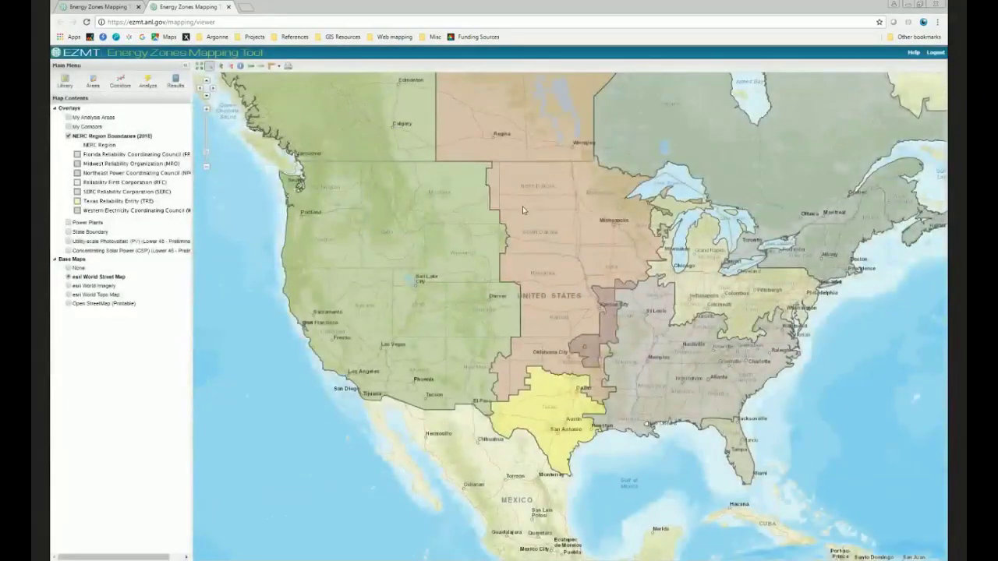
# Identify the NERC region covering the western United States and review its attributes.
pyautogui.click(240, 67)
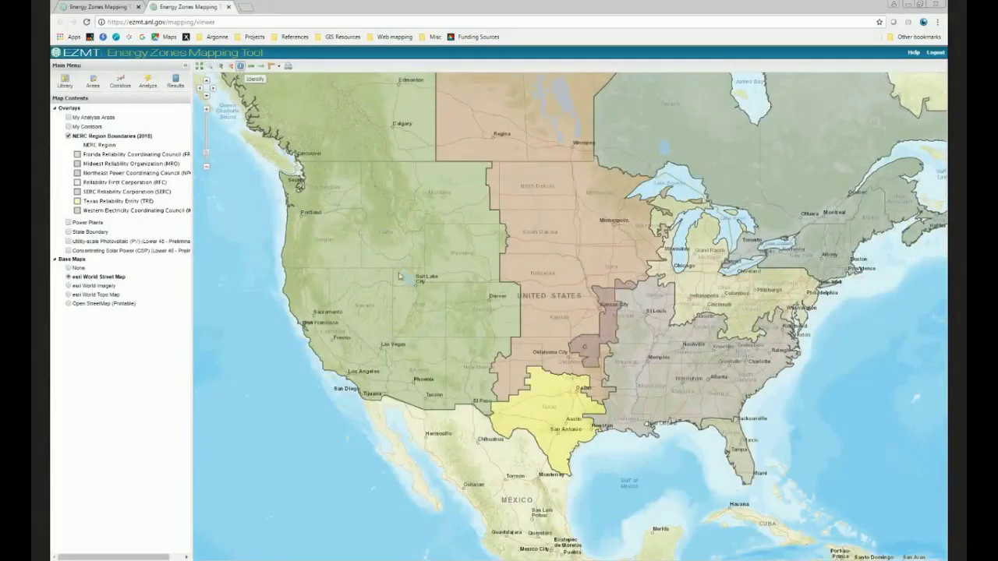
pyautogui.click(384, 225)
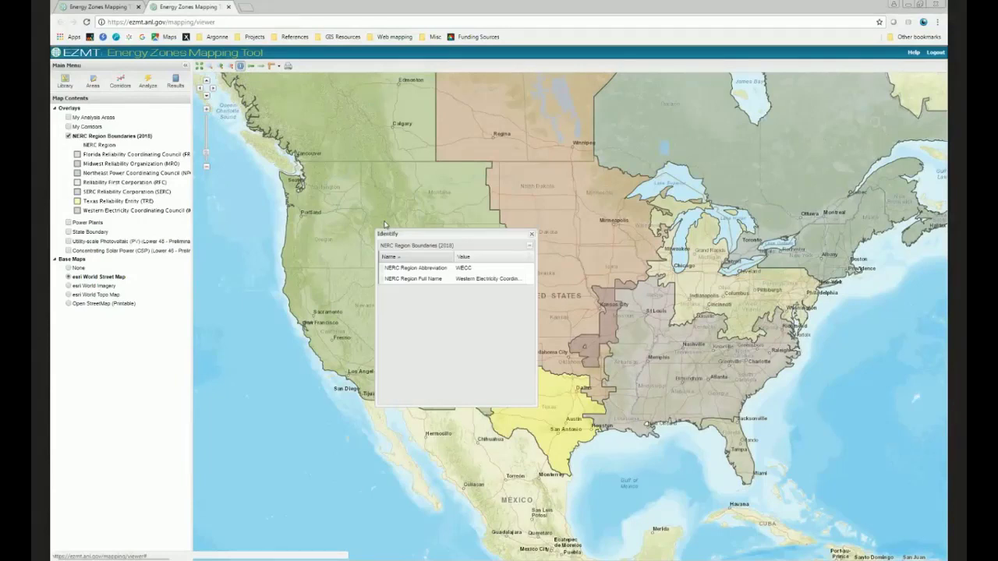
pyautogui.click(529, 246)
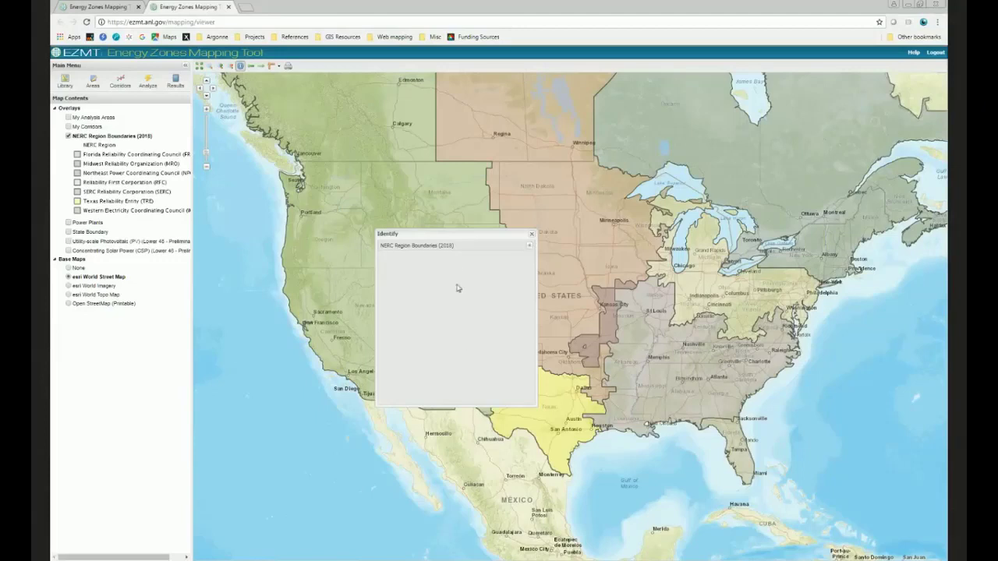
pyautogui.click(532, 236)
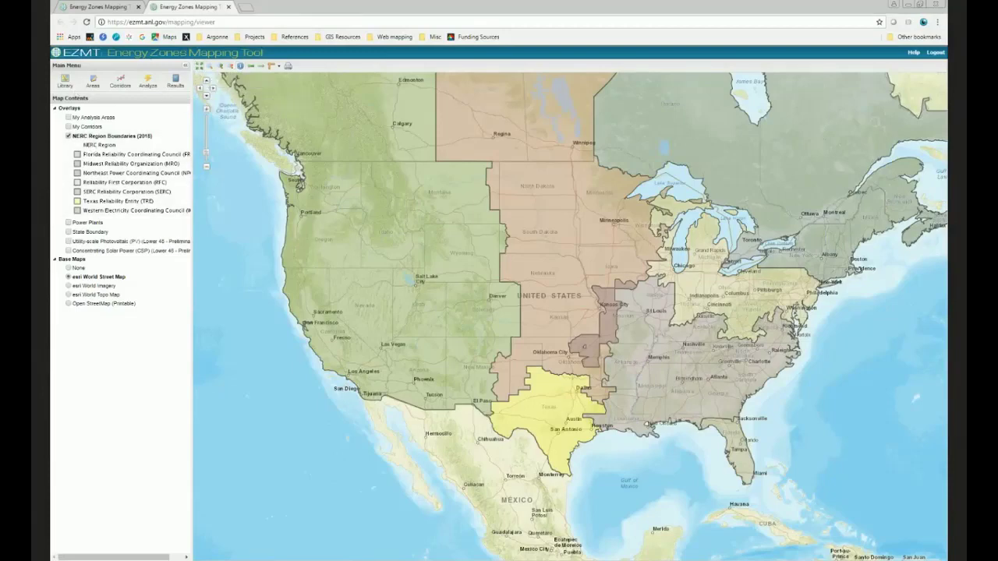
# Filter the map layer catalog titles by "wind t" and add the Wind Turbine - Existing Locations layer to the map.
pyautogui.click(58, 84)
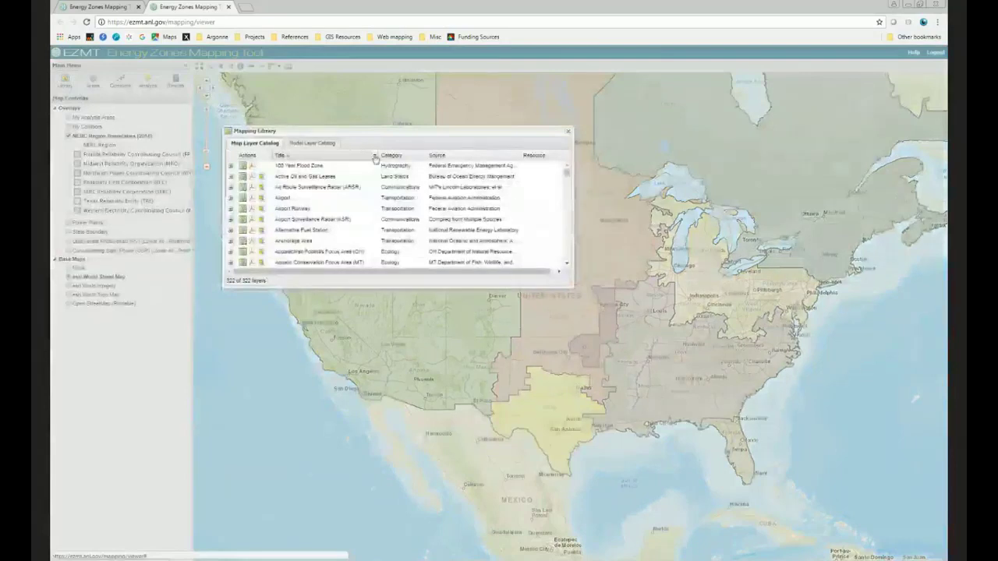
pyautogui.click(374, 157)
pyautogui.moveTo(428, 195)
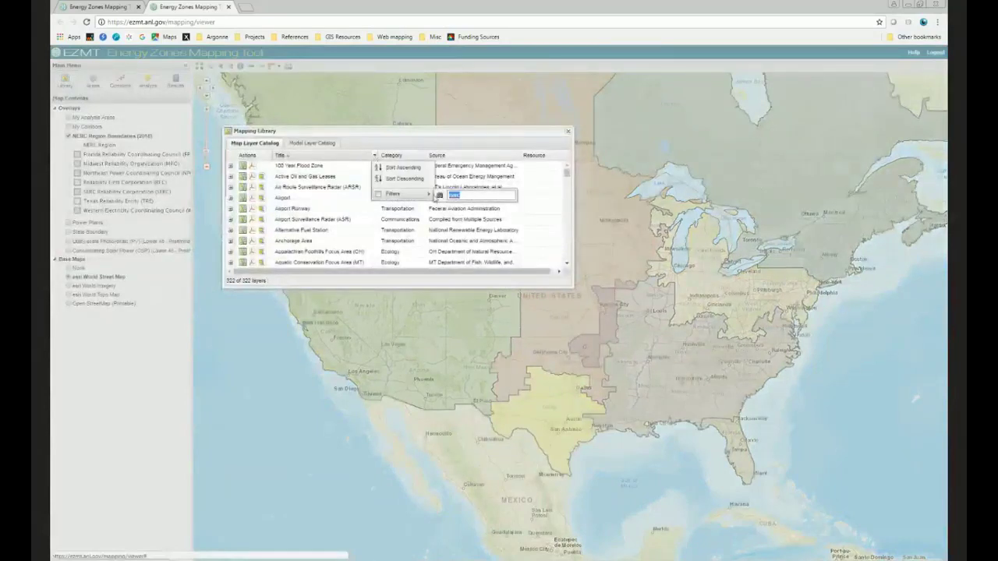
pyautogui.write('wind ')
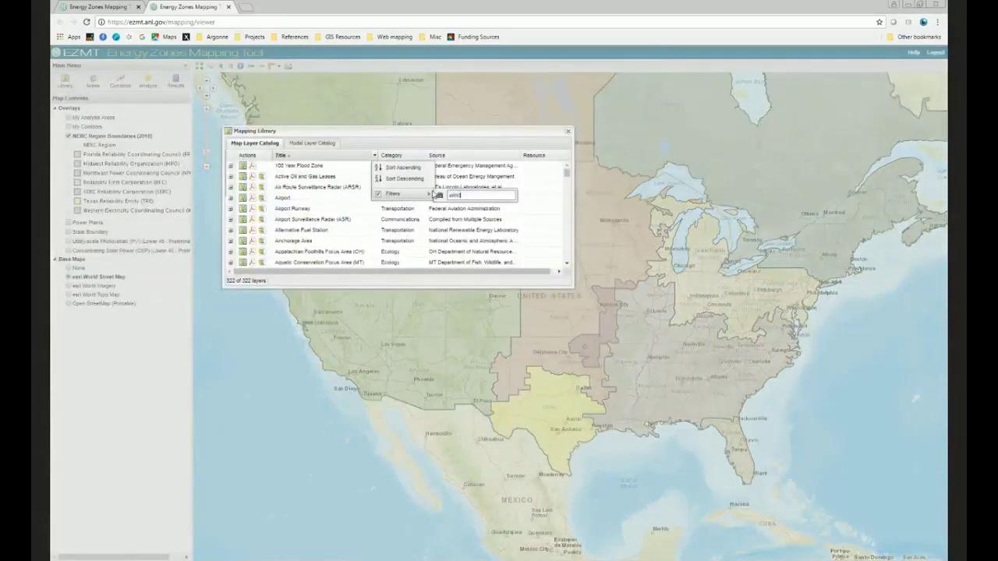
pyautogui.write('t')
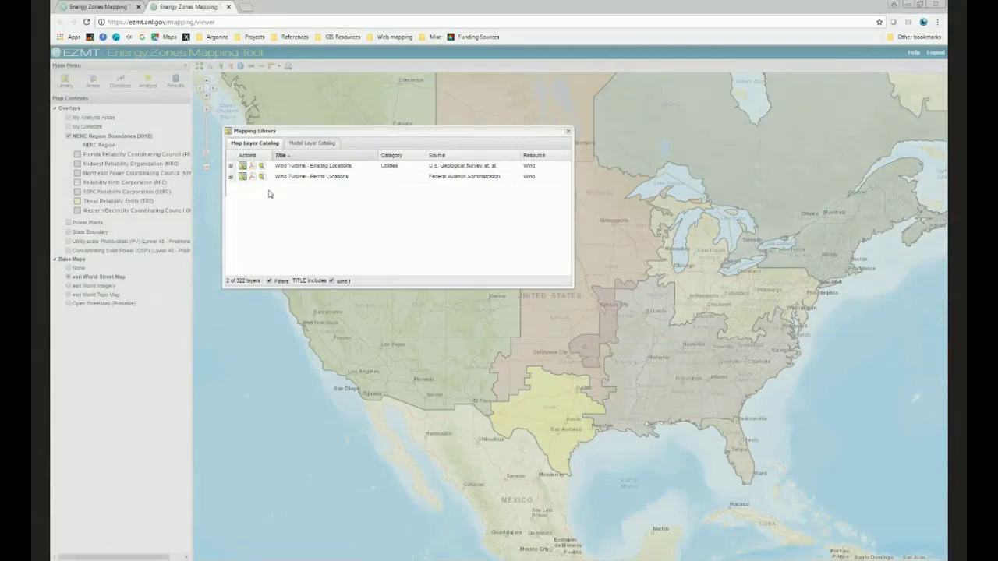
pyautogui.click(243, 165)
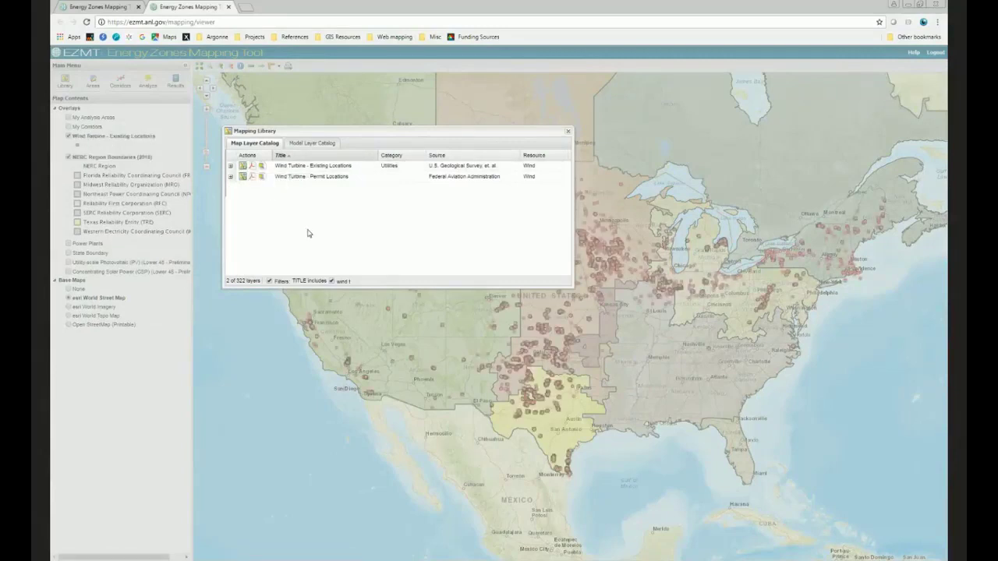
pyautogui.press('Escape')
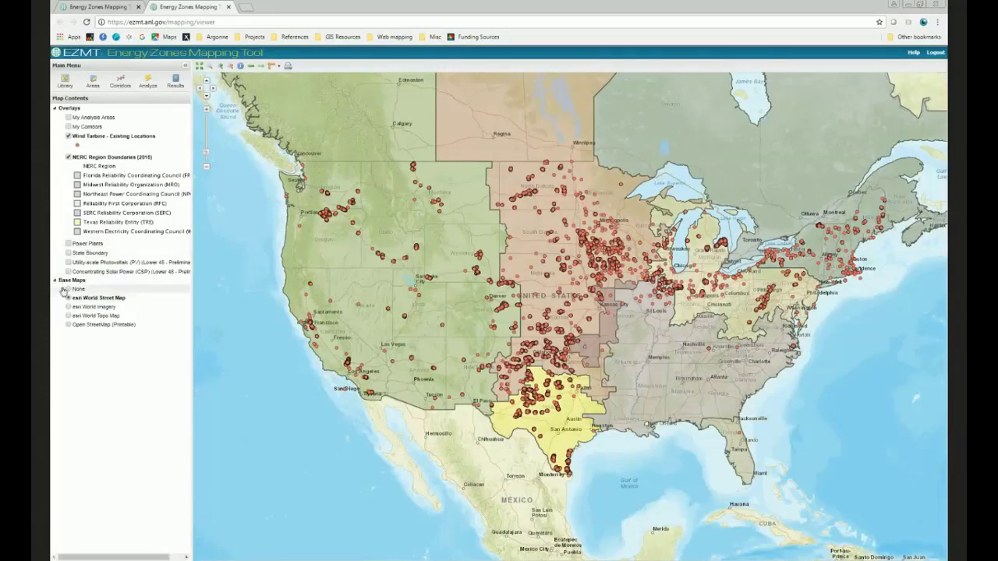
# Zoom in closely on the northern wind turbine cluster near Tehachapi, California, with esri World Imagery as the base map.
pyautogui.click(209, 66)
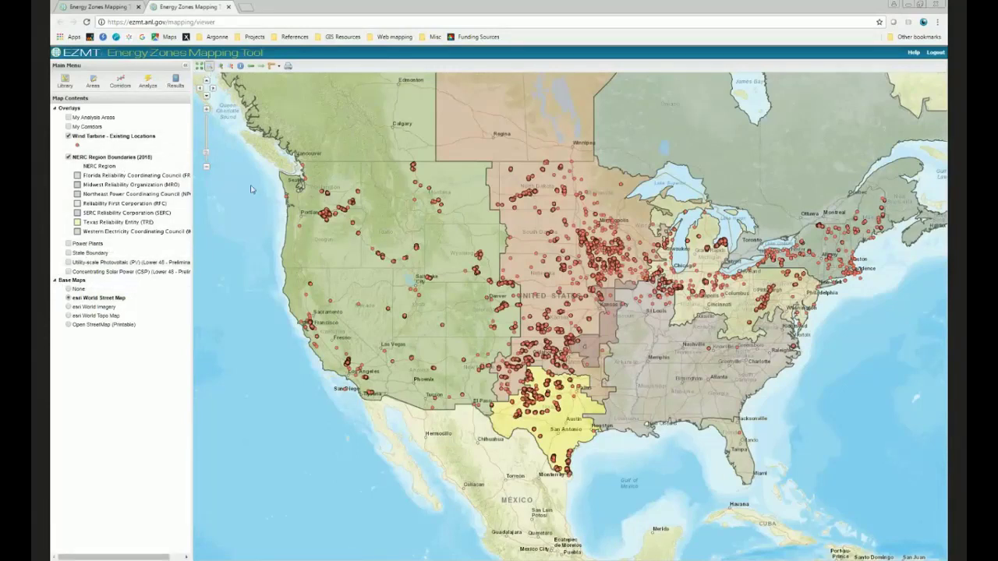
pyautogui.moveTo(339, 351); pyautogui.dragTo(362, 373)
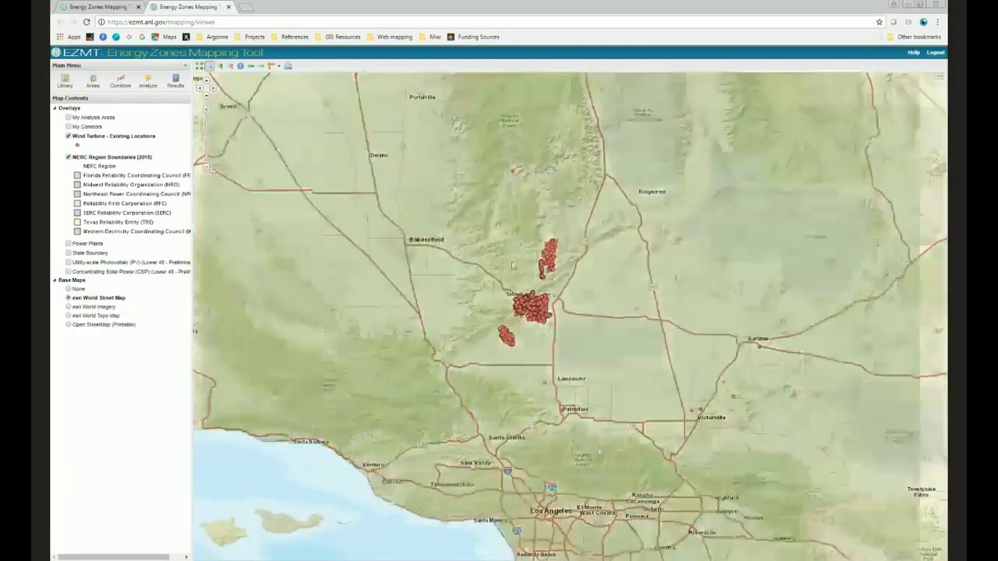
pyautogui.moveTo(534, 233); pyautogui.dragTo(575, 273)
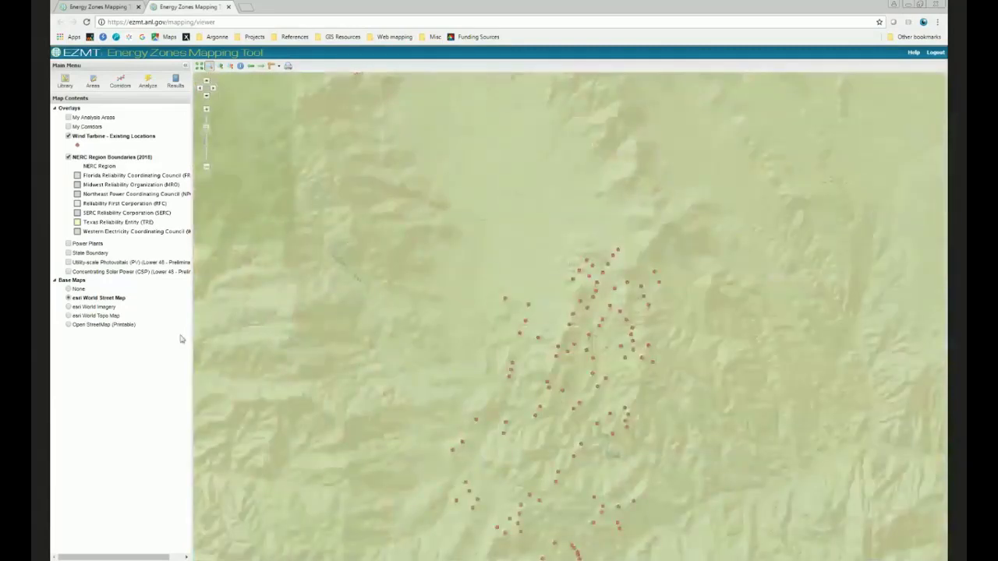
pyautogui.click(68, 307)
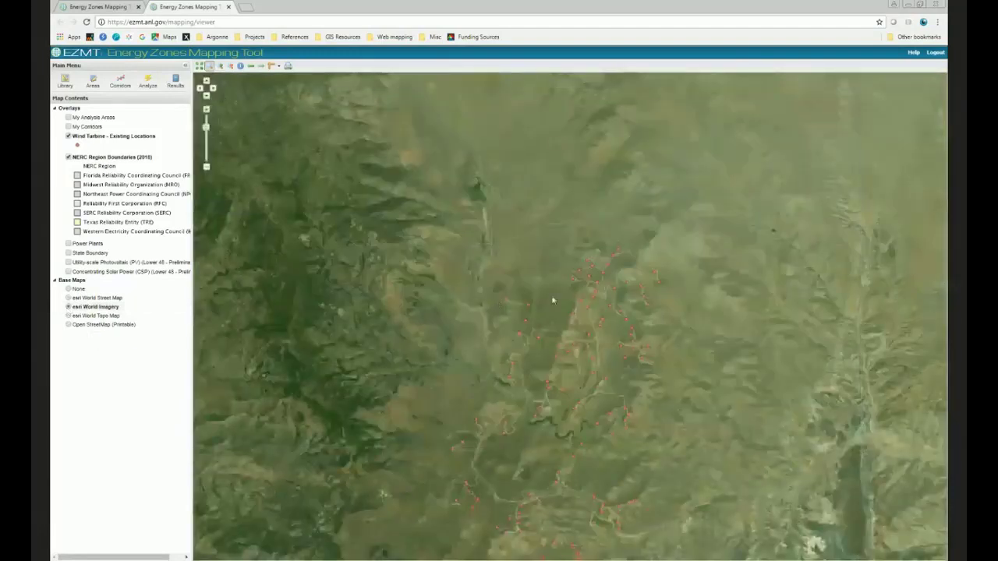
pyautogui.moveTo(563, 250); pyautogui.dragTo(633, 304)
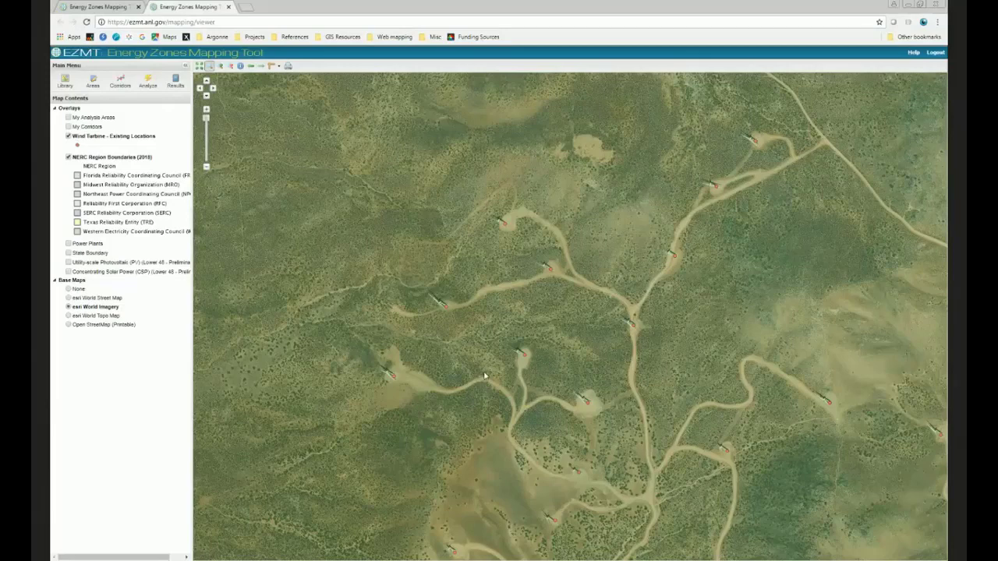
# Identify a wind turbine on the imagery and review its existing-location attributes.
pyautogui.click(240, 66)
pyautogui.click(555, 315)
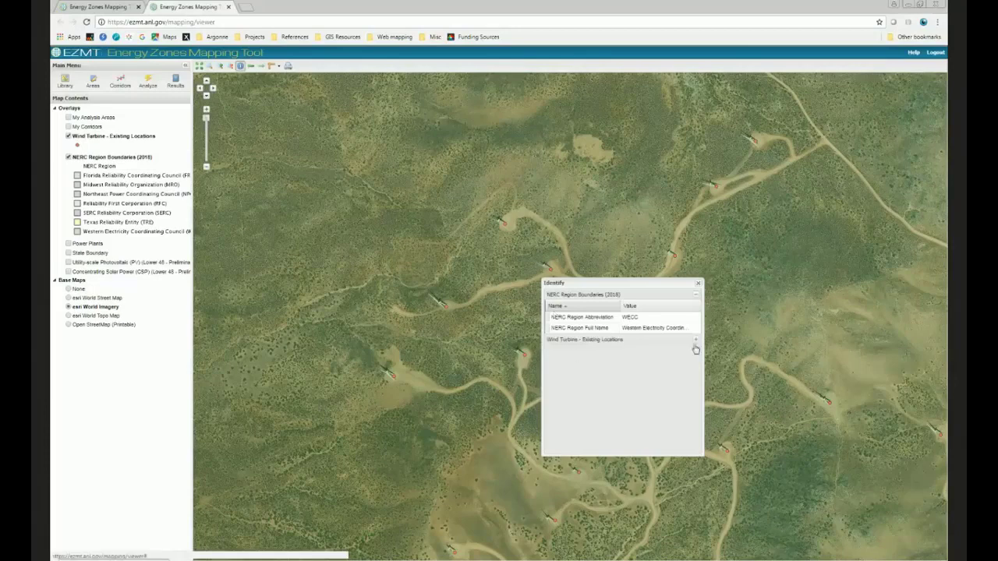
pyautogui.click(696, 344)
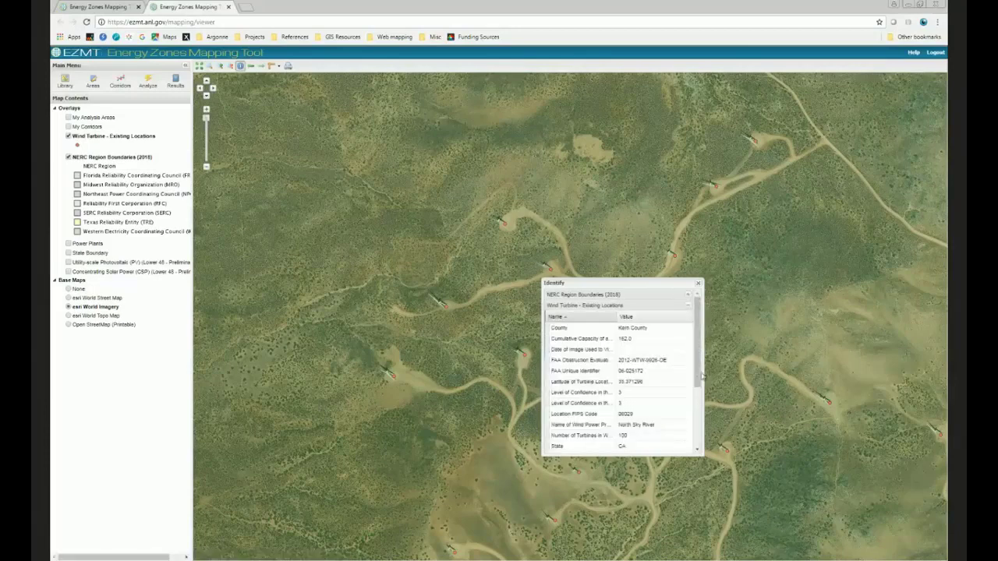
pyautogui.moveTo(697, 376)
pyautogui.mouseDown()
pyautogui.moveTo(707, 418)
pyautogui.moveTo(711, 385)
pyautogui.mouseUp()
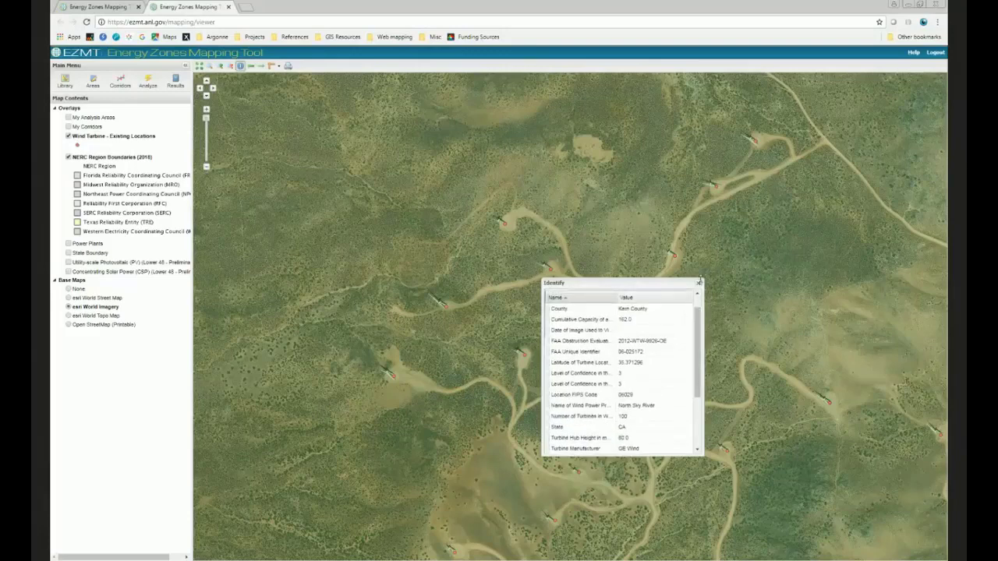
pyautogui.click(699, 285)
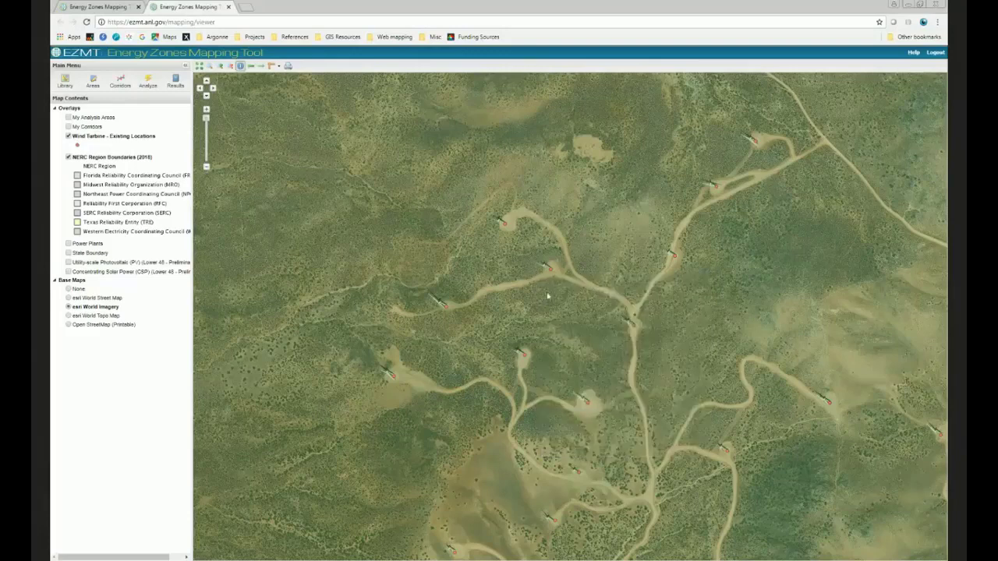
# Hide the NERC region and wind turbine layers, go back two map extents, and set the base map to esri World Street Map.
pyautogui.click(68, 156)
pyautogui.click(69, 137)
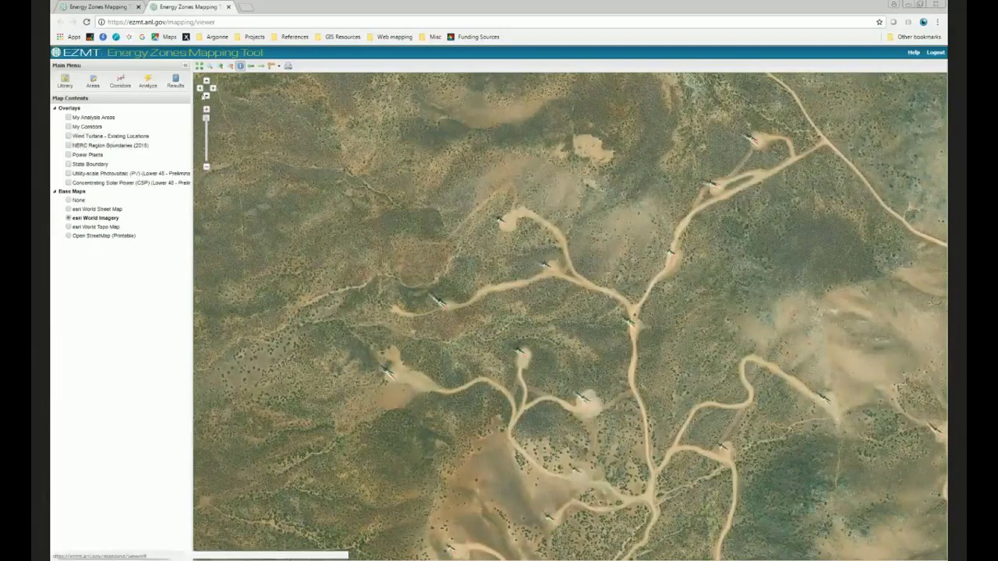
pyautogui.click(249, 67)
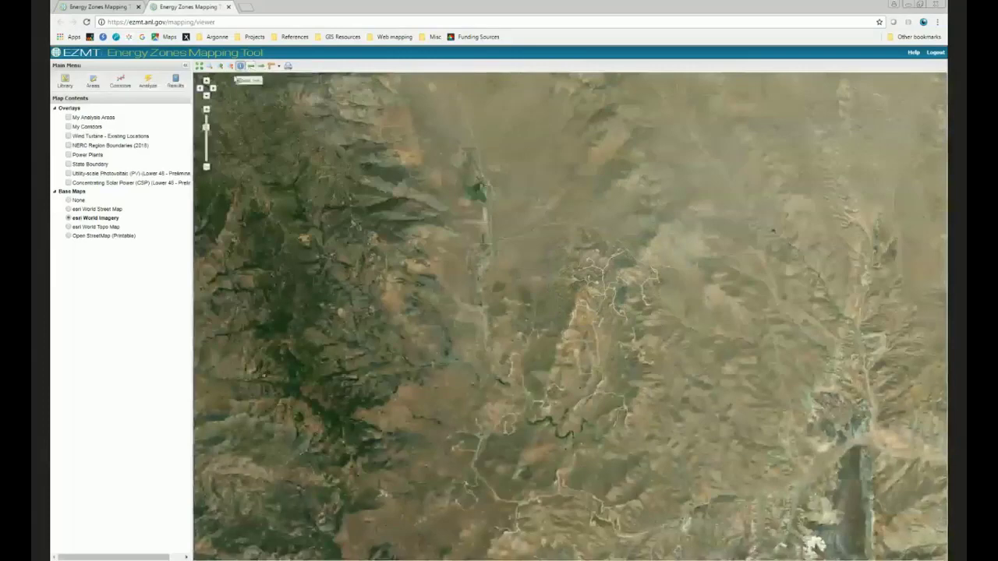
pyautogui.click(249, 67)
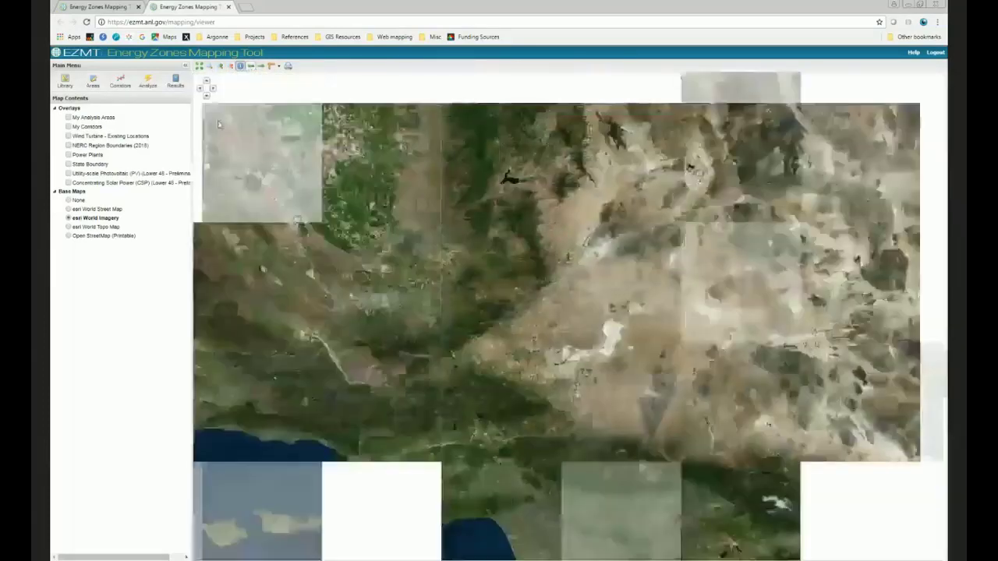
pyautogui.click(68, 209)
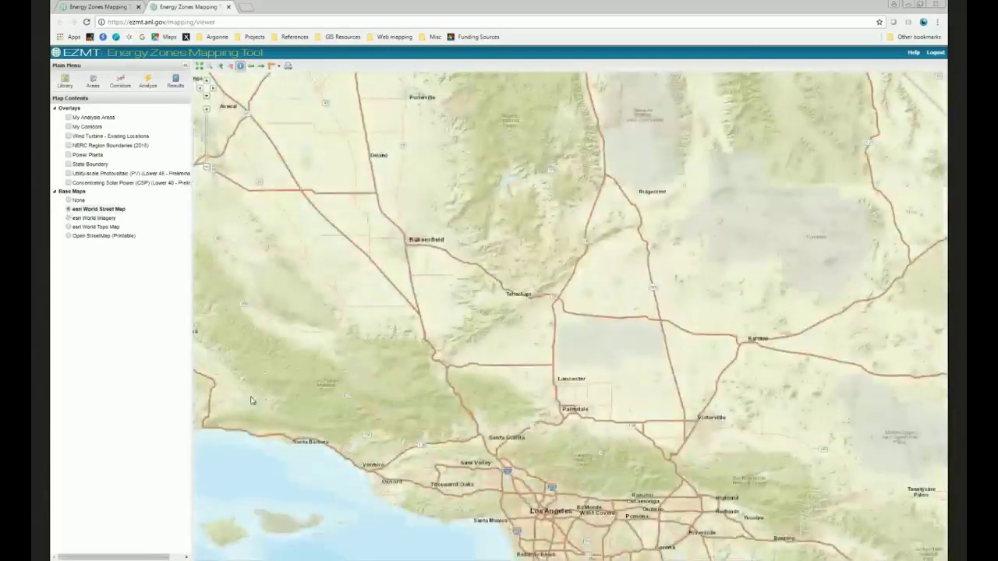
# Open the analysis models and reports in an enlarged window and look through the available power plant and corridor models.
pyautogui.click(144, 84)
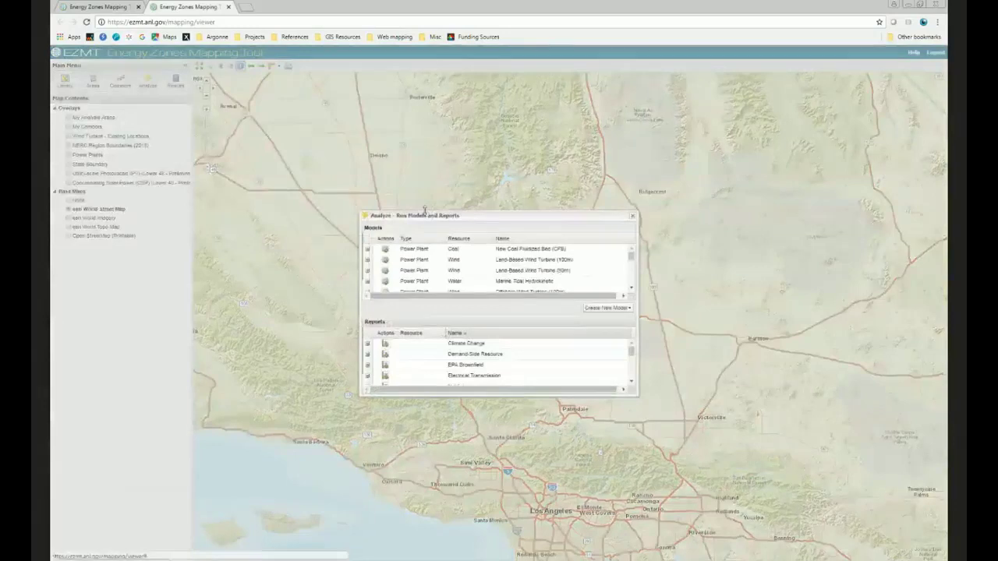
pyautogui.moveTo(437, 210); pyautogui.dragTo(436, 78)
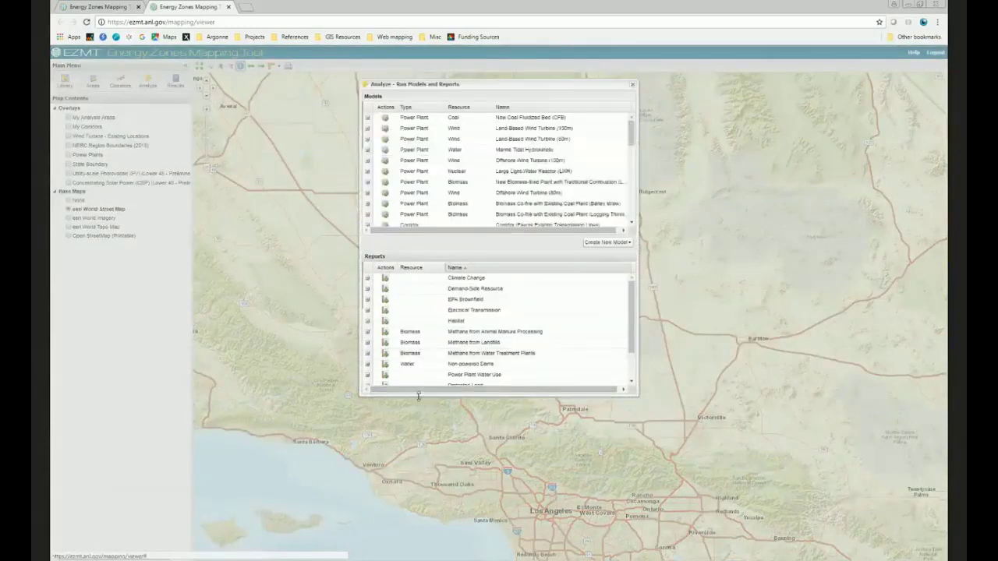
pyautogui.moveTo(418, 396); pyautogui.dragTo(429, 502)
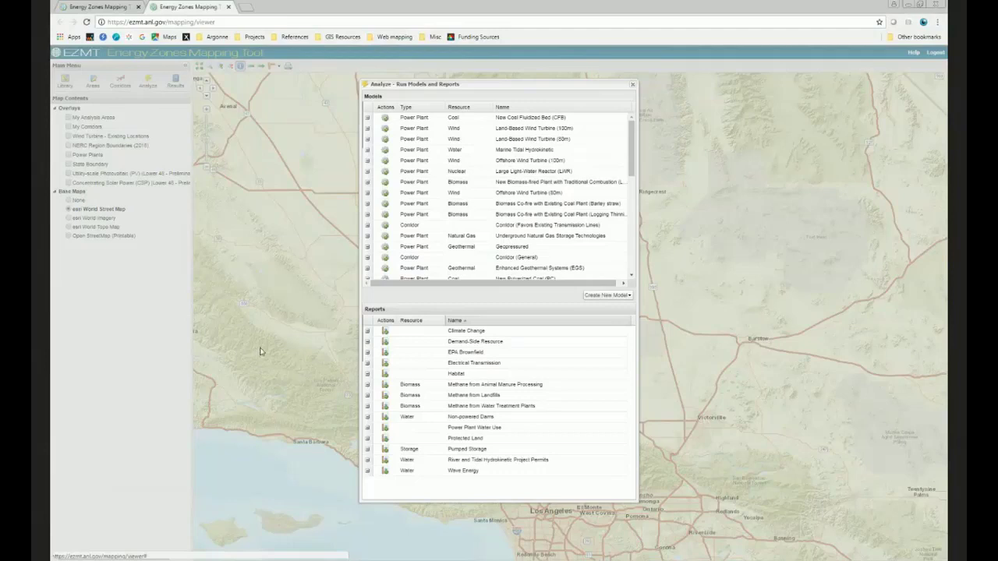
pyautogui.moveTo(632, 169); pyautogui.dragTo(632, 264)
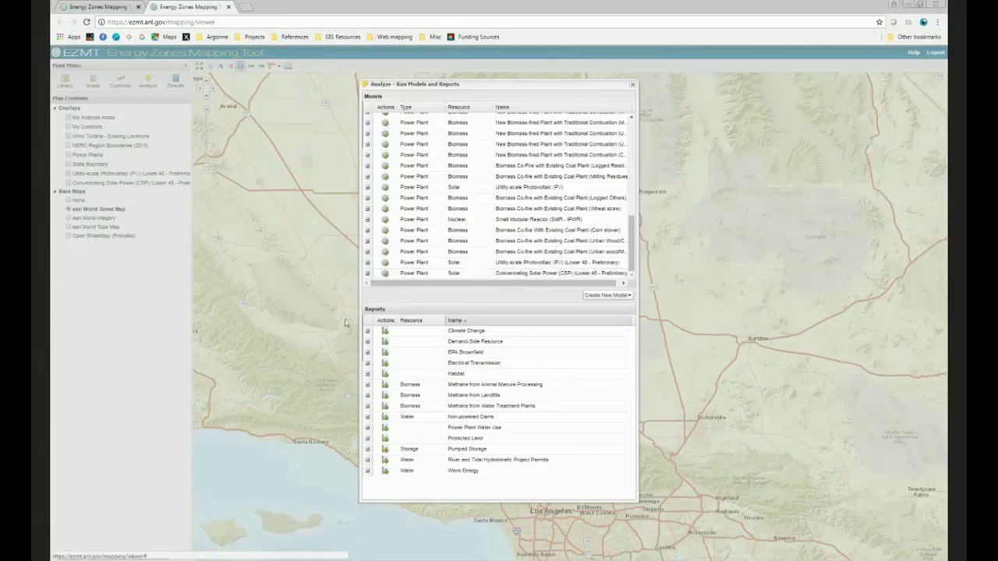
# Open the Utility-scale Photovoltaic (PV) (Lower 48 - Preliminary) model for launching and review the Tilted Photovoltaic Potential suitability settings without saving changes.
pyautogui.click(385, 266)
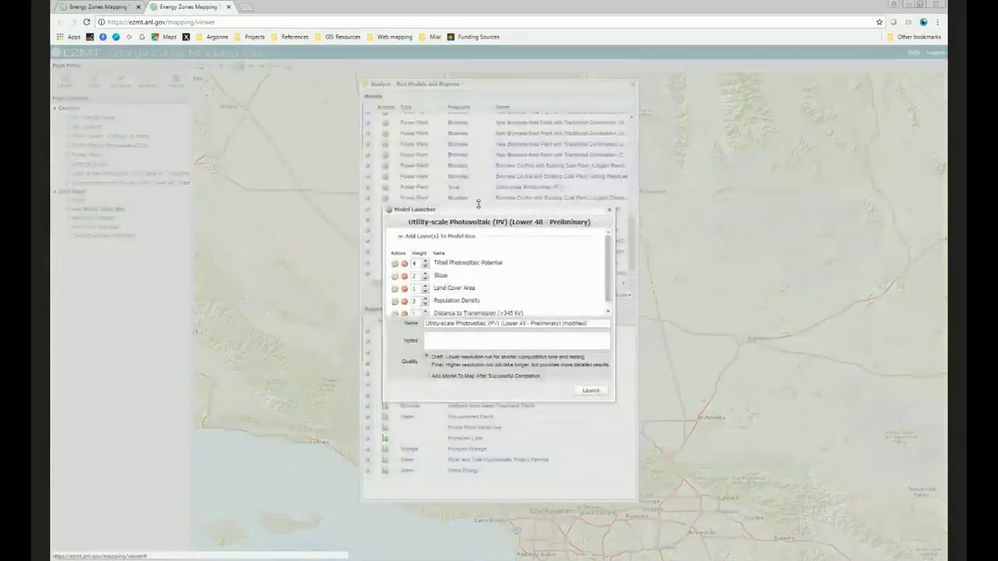
pyautogui.moveTo(470, 124); pyautogui.dragTo(336, 126)
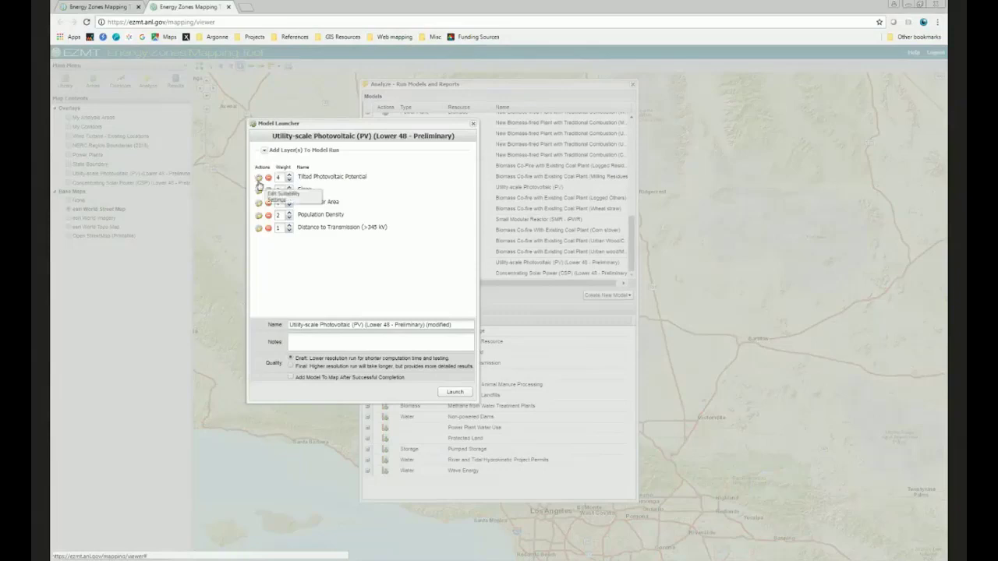
pyautogui.click(275, 203)
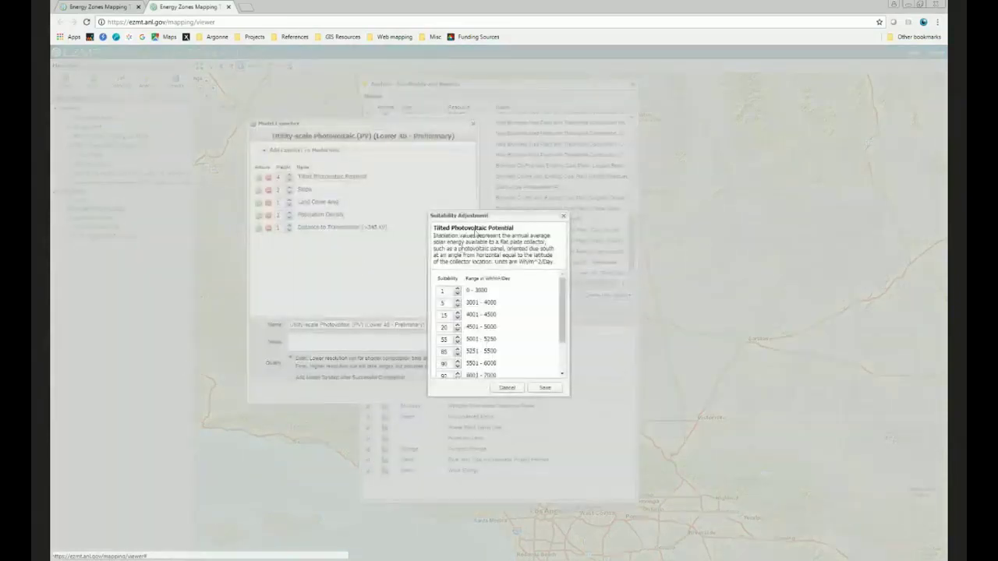
pyautogui.moveTo(491, 216); pyautogui.dragTo(364, 143)
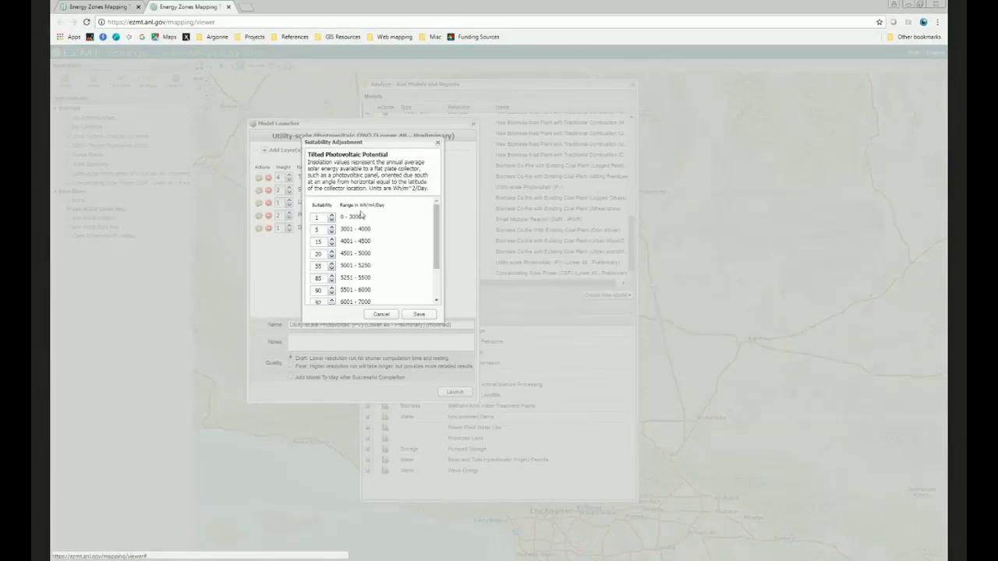
pyautogui.moveTo(434, 254)
pyautogui.mouseDown()
pyautogui.moveTo(442, 295)
pyautogui.moveTo(442, 250)
pyautogui.mouseUp()
pyautogui.moveTo(436, 251); pyautogui.dragTo(438, 299)
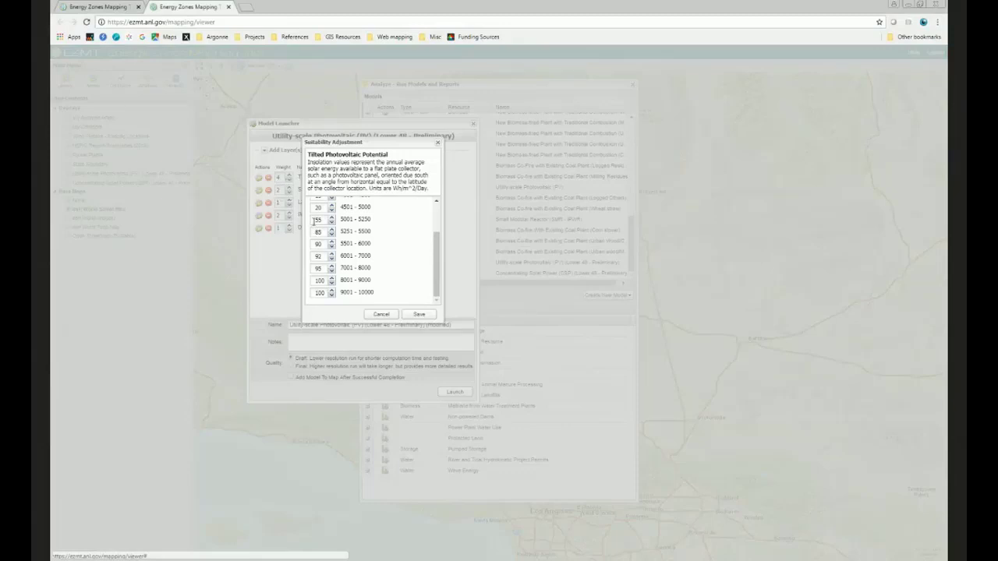
pyautogui.moveTo(433, 287); pyautogui.dragTo(437, 264)
pyautogui.click(379, 315)
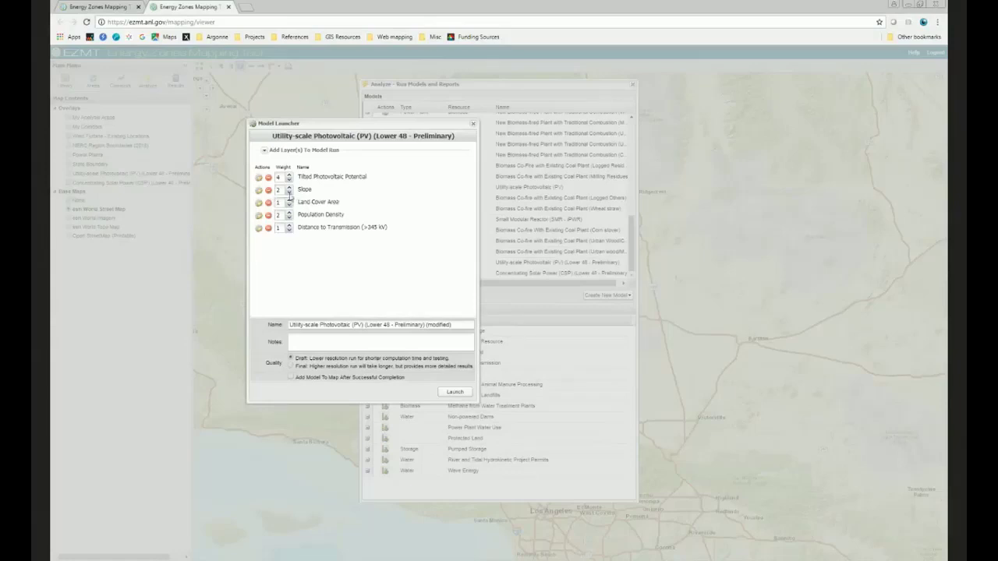
# Look at the option for adding layers to the photovoltaic model run, and close the models without launching one.
pyautogui.click(265, 150)
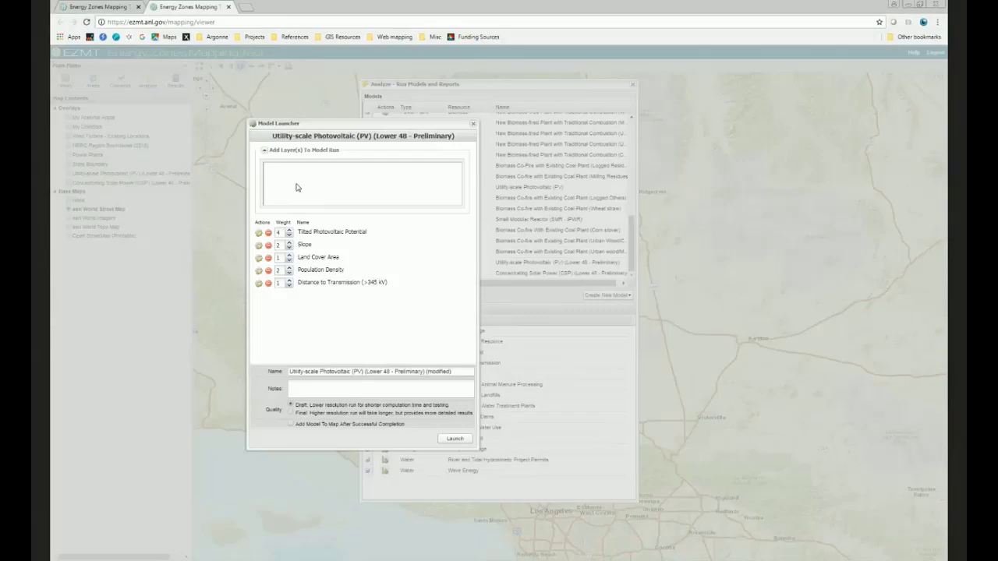
pyautogui.click(265, 151)
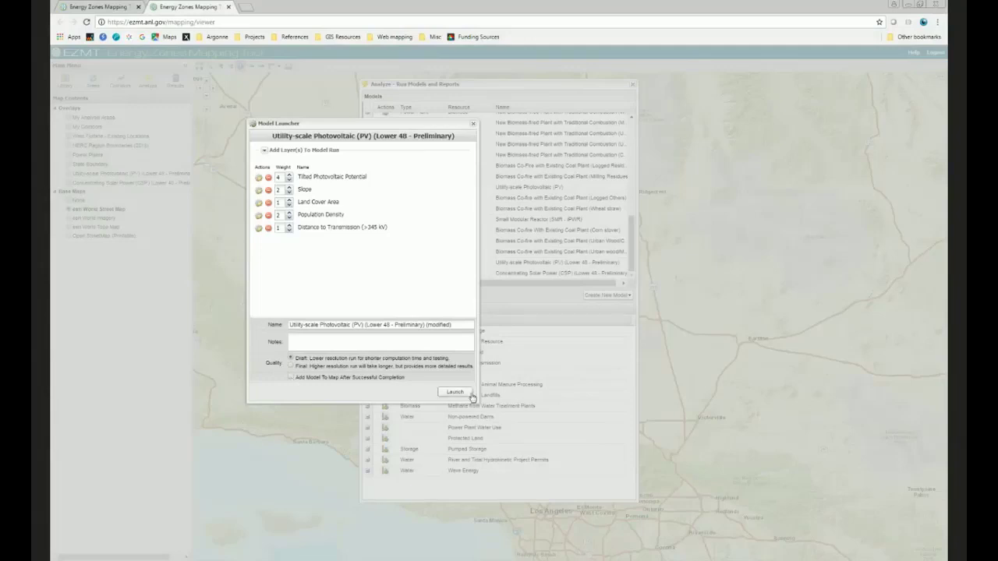
pyautogui.click(474, 126)
pyautogui.click(633, 83)
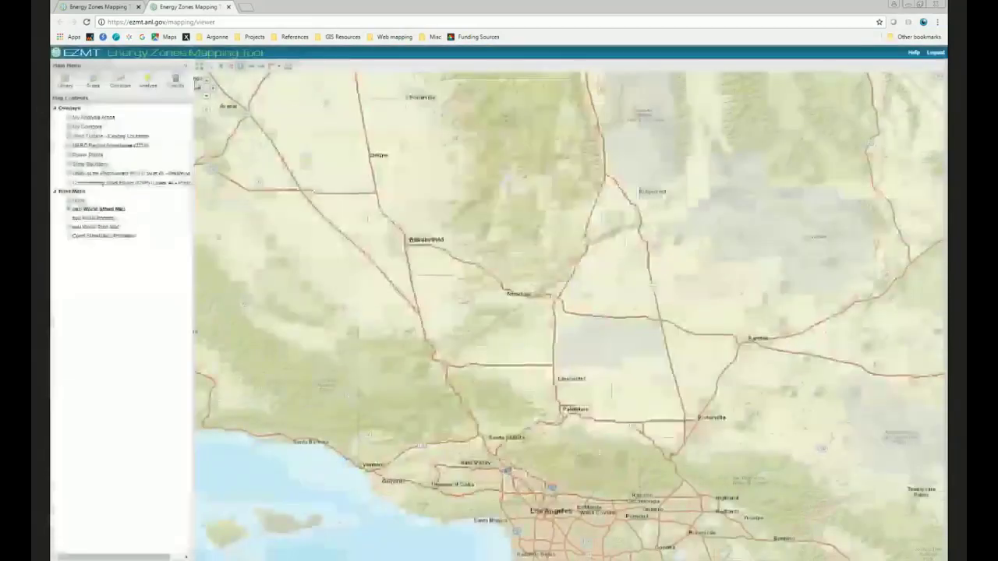
# Look through the analysis results list, including the sorting and filtering options for result names and the actions for each result.
pyautogui.click(175, 81)
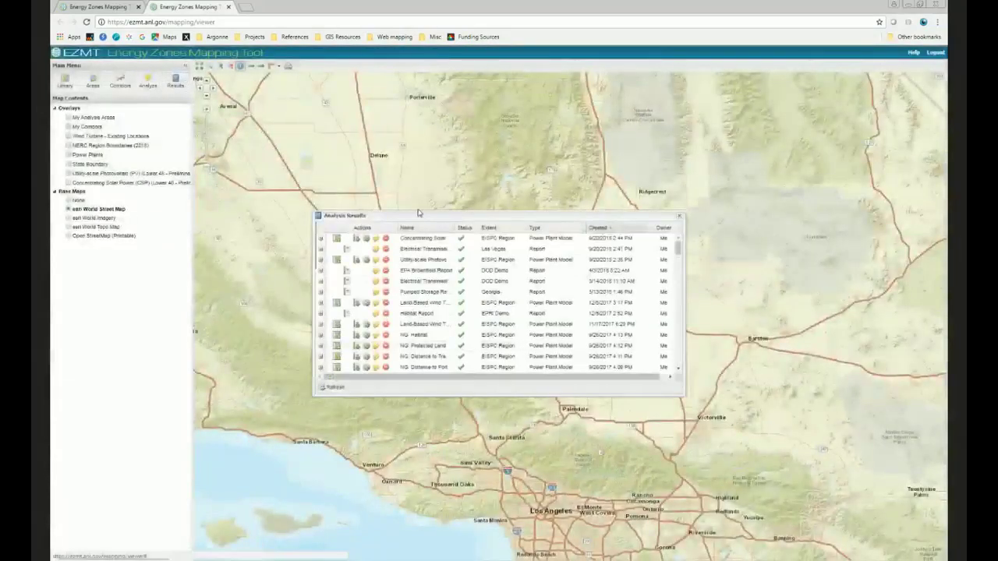
pyautogui.moveTo(419, 212); pyautogui.dragTo(421, 120)
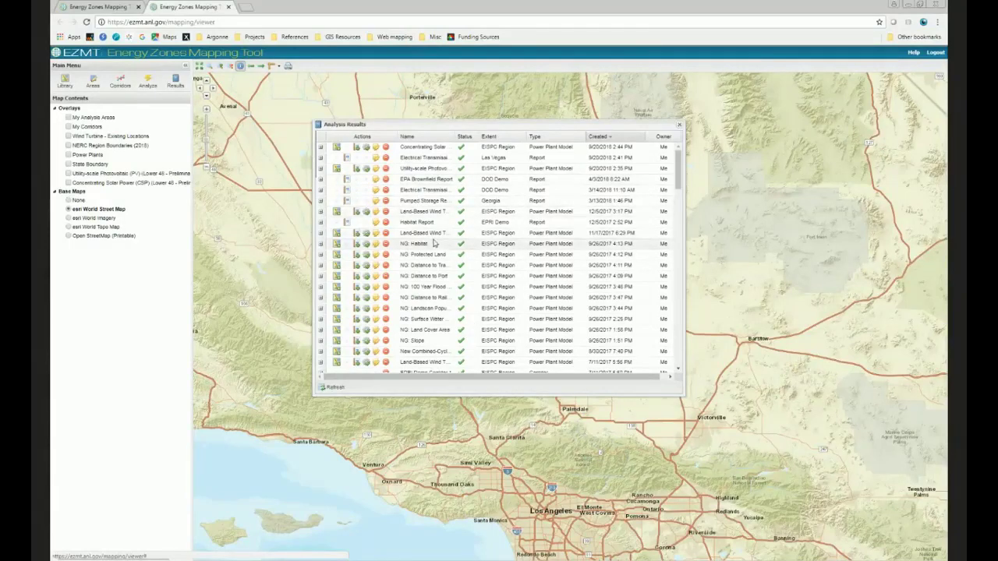
pyautogui.click(450, 139)
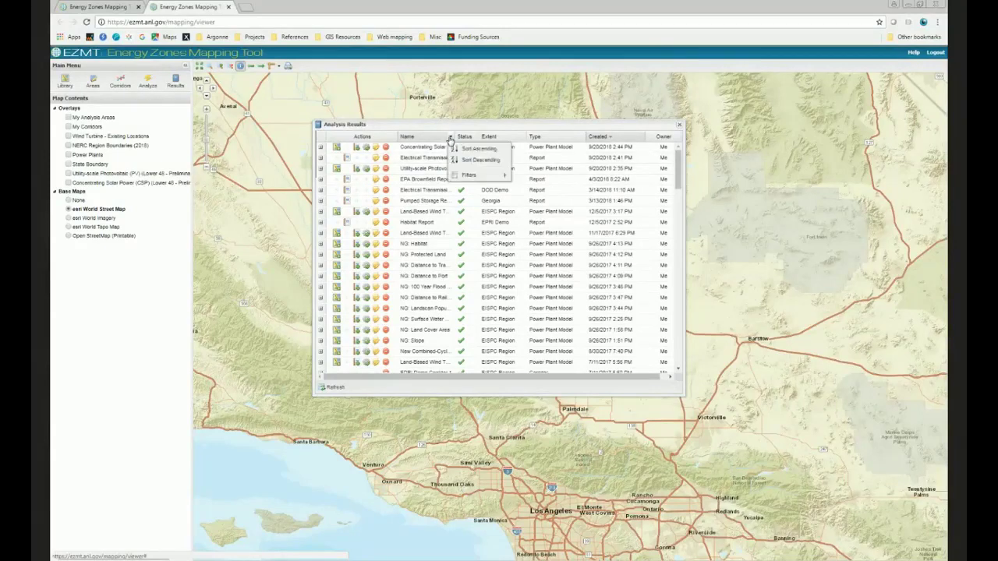
pyautogui.moveTo(493, 179)
pyautogui.click(439, 125)
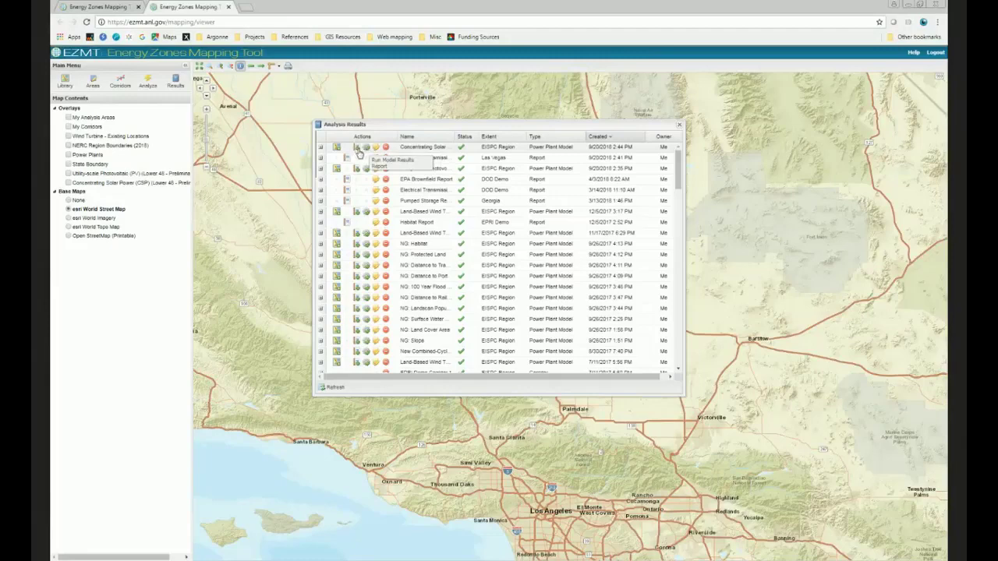
pyautogui.click(680, 127)
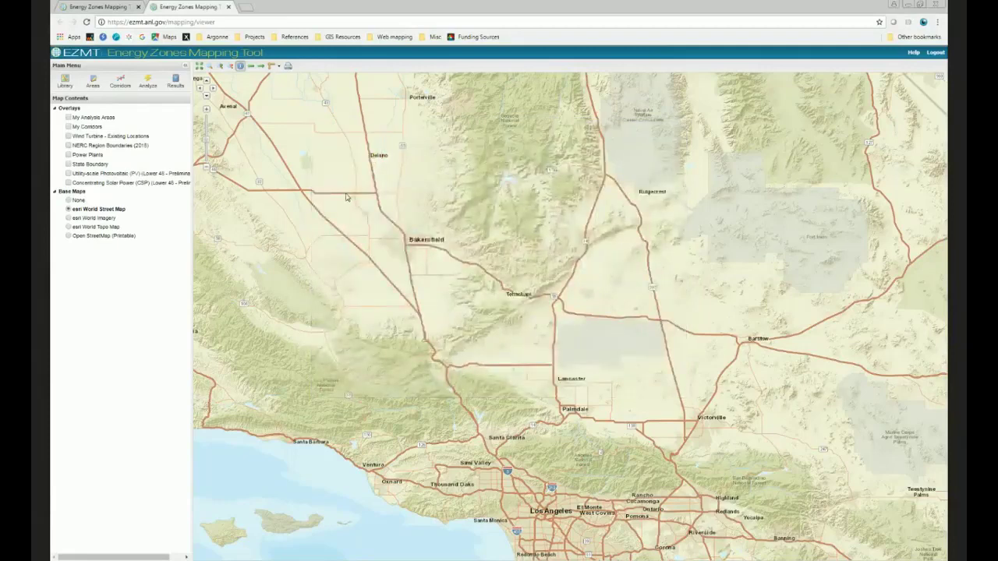
# Show the Utility-scale Photovoltaic (PV) suitability layer and zoom the map to the contiguous United States.
pyautogui.click(69, 174)
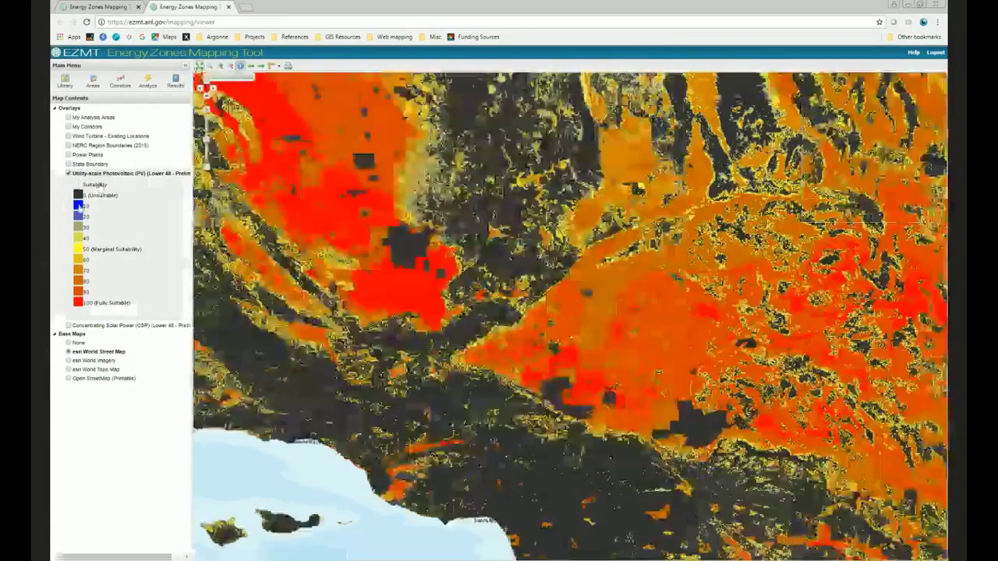
pyautogui.rightClick(125, 179)
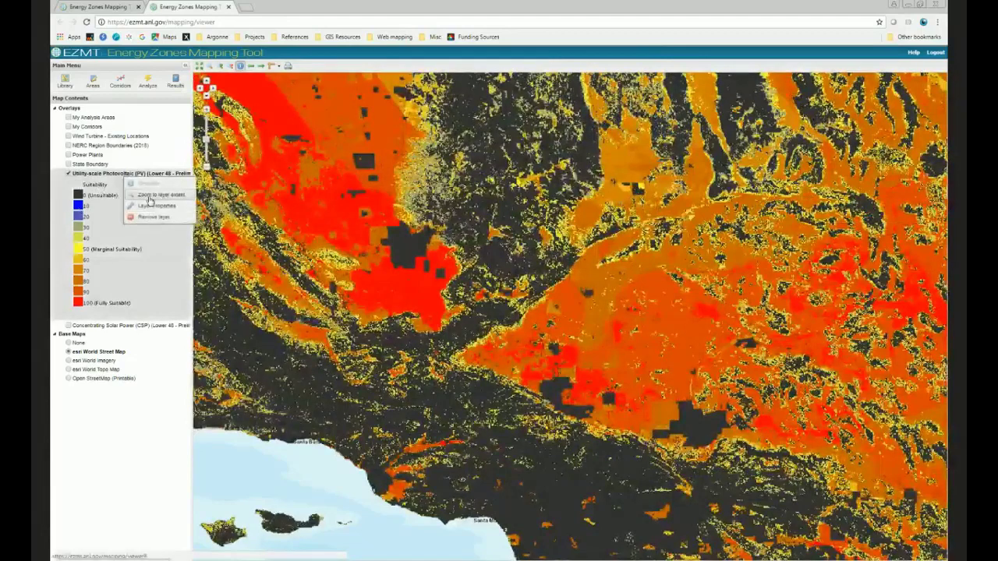
pyautogui.click(149, 196)
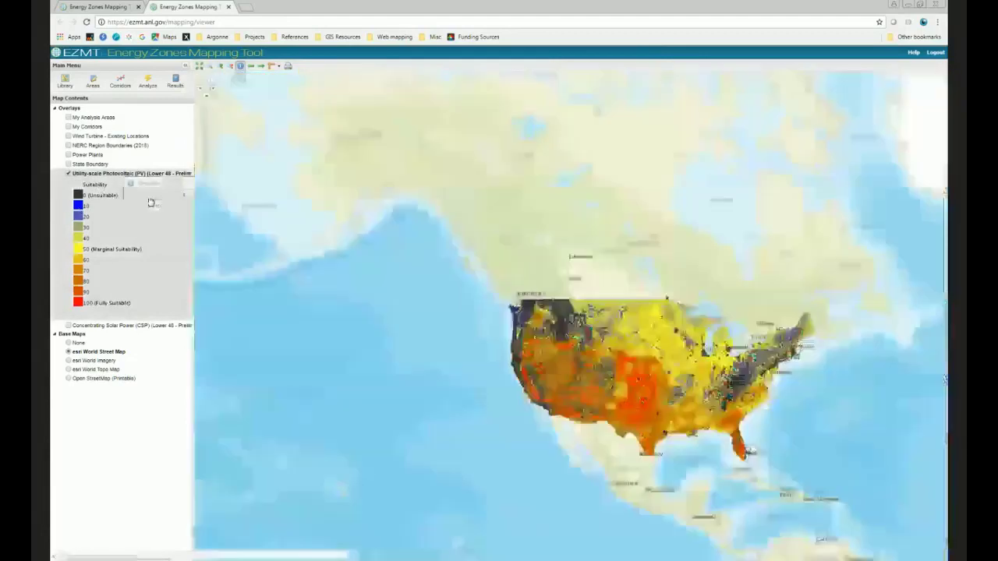
pyautogui.click(209, 66)
pyautogui.moveTo(483, 278); pyautogui.dragTo(818, 458)
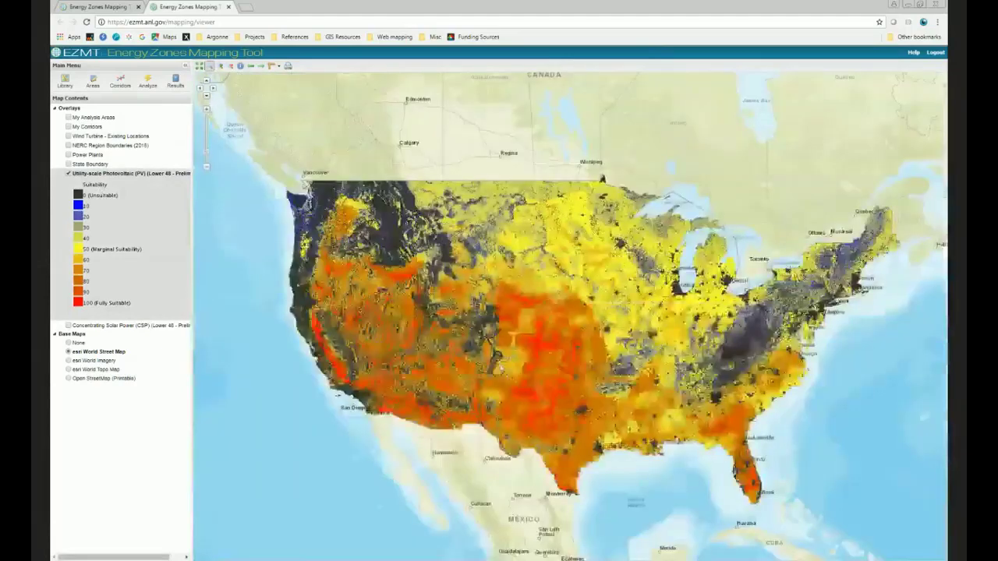
# Reduce the Utility-scale Photovoltaic (PV) layer's opacity to about half.
pyautogui.rightClick(130, 202)
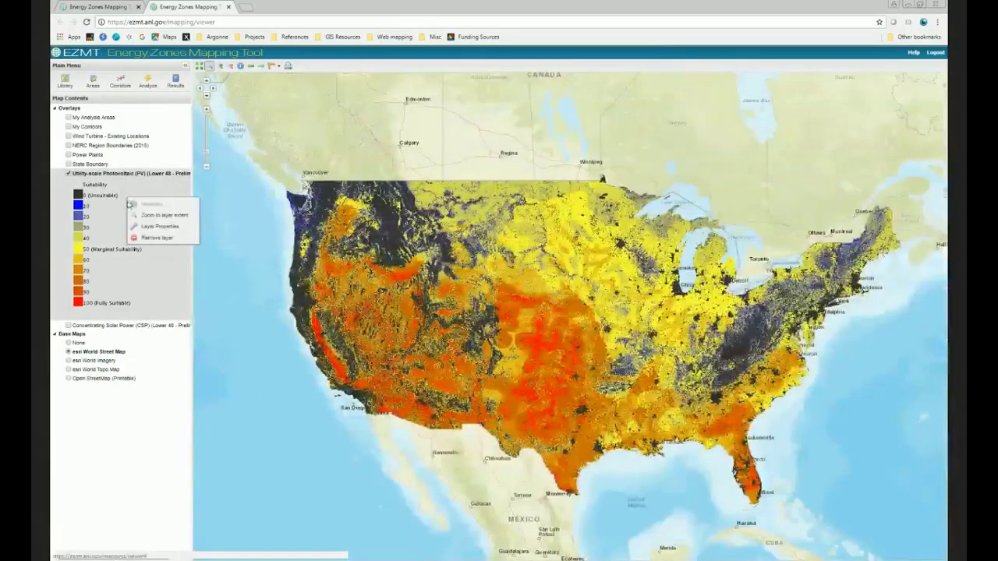
pyautogui.click(147, 227)
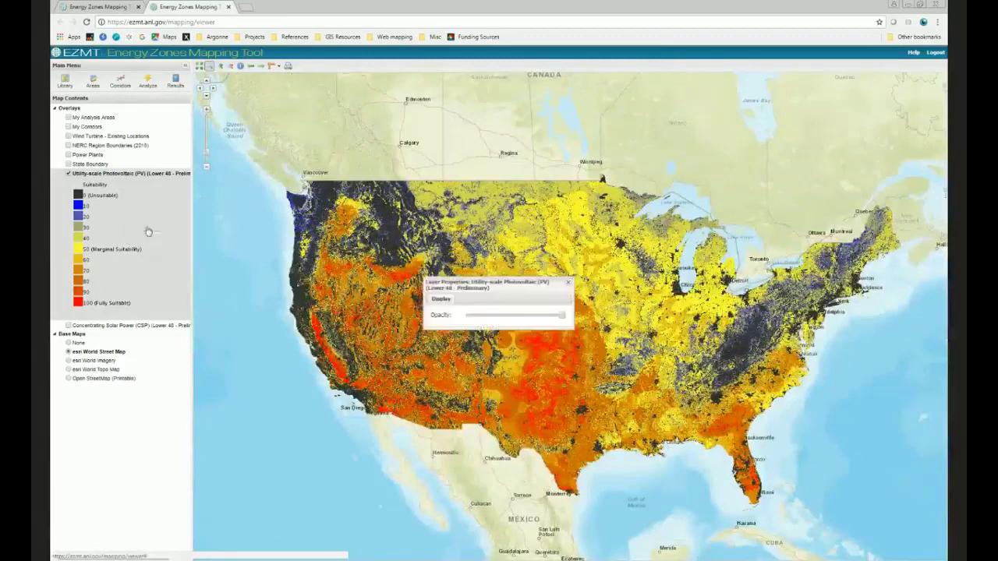
pyautogui.click(517, 320)
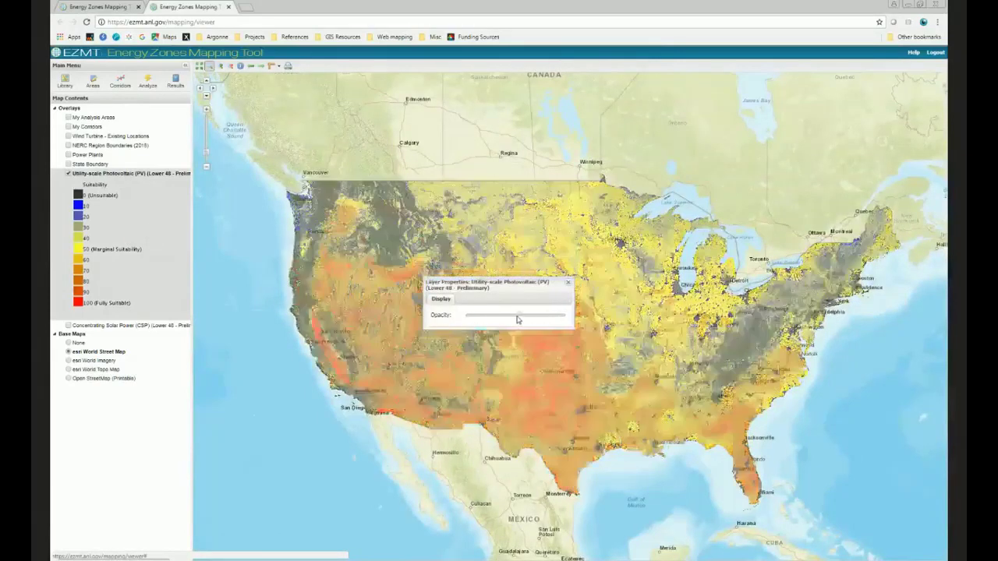
pyautogui.click(569, 284)
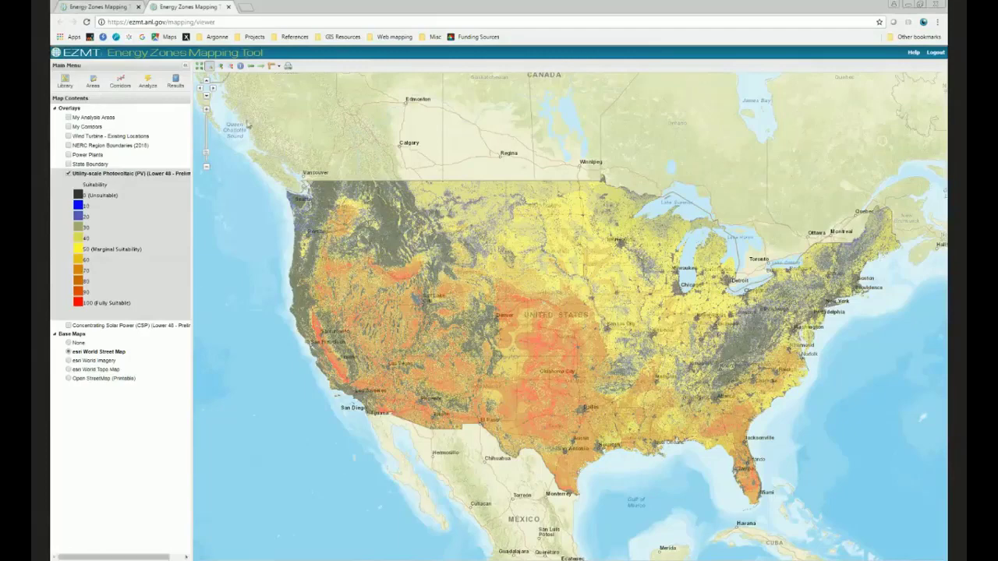
# Filter the map layer catalog by titles containing "power", try to add Power Plants, and turn on the existing Power Plants overlay.
pyautogui.click(64, 81)
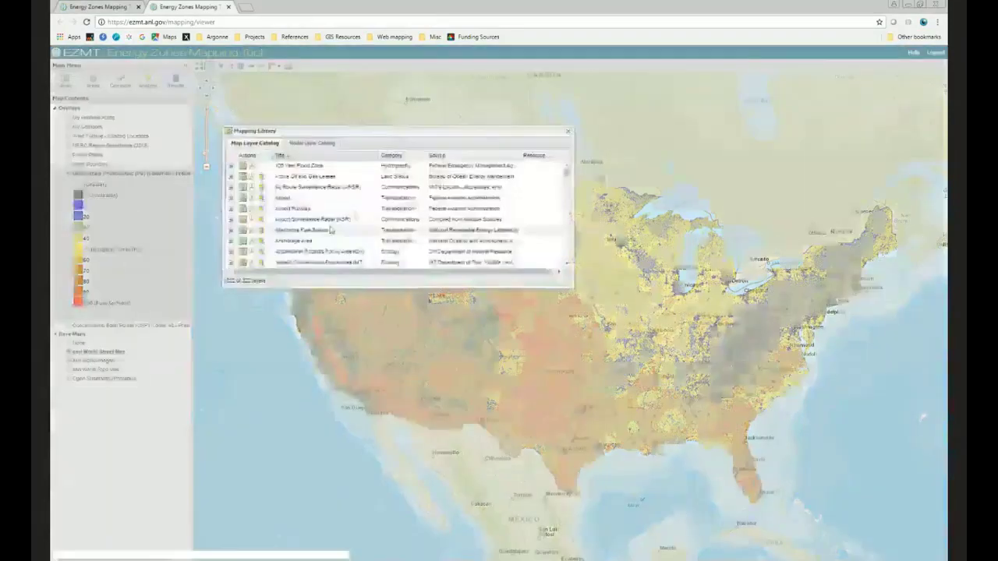
pyautogui.click(375, 155)
pyautogui.moveTo(394, 194)
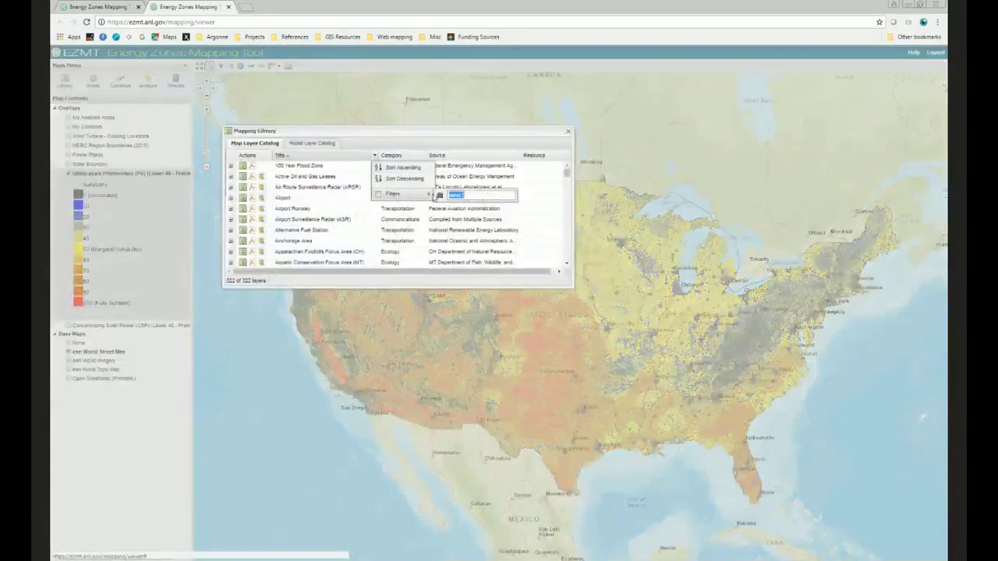
pyautogui.write('power')
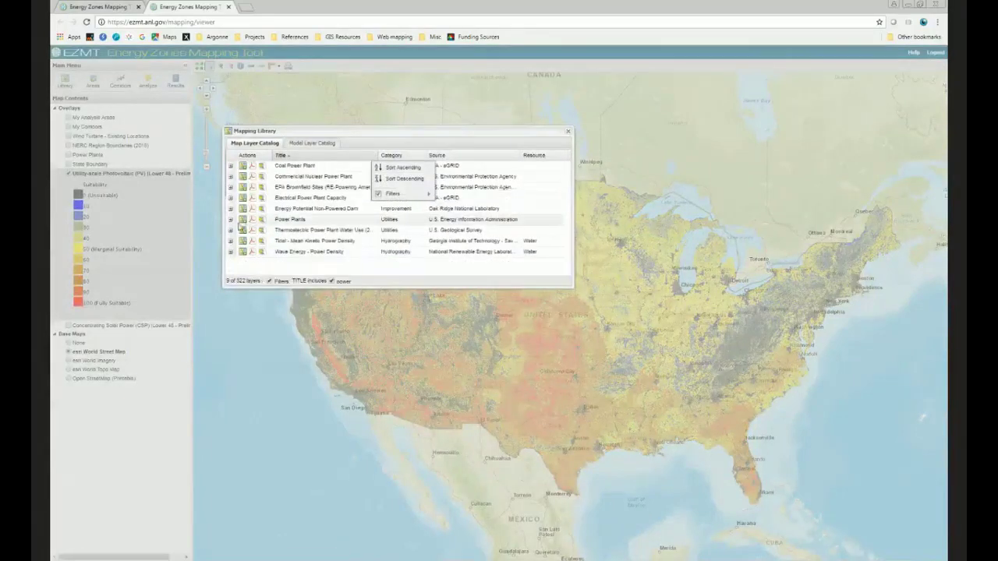
pyautogui.click(243, 221)
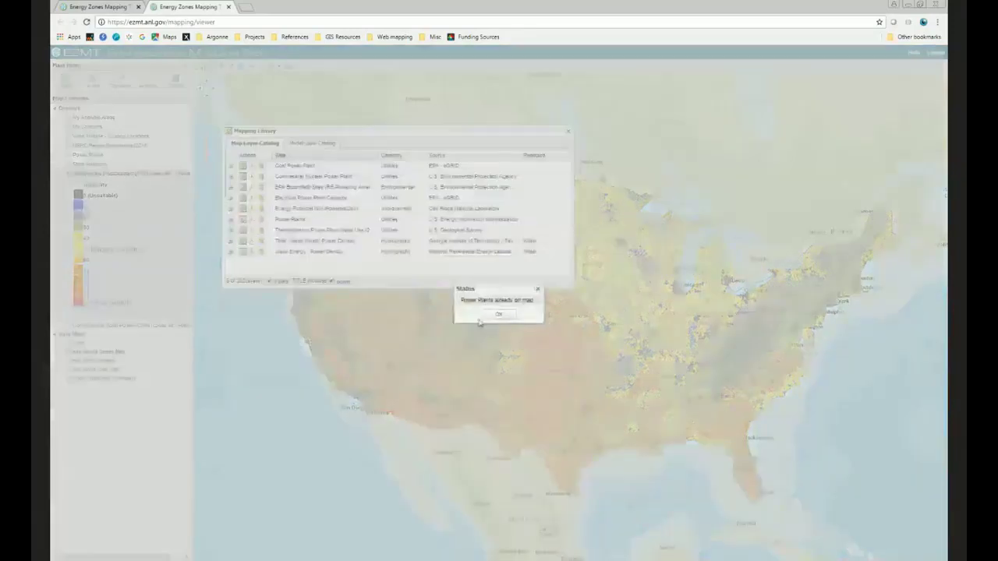
pyautogui.click(496, 314)
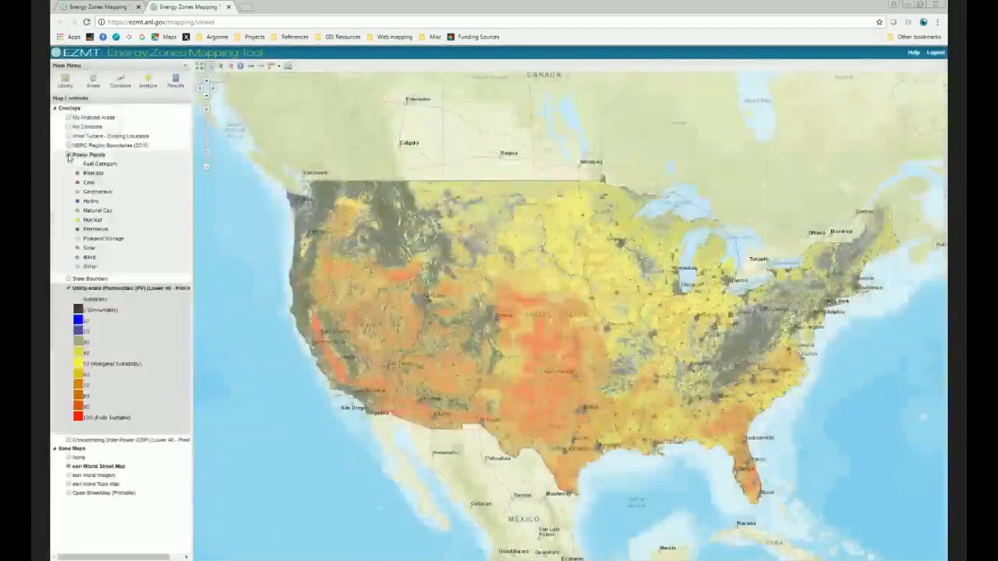
pyautogui.click(69, 155)
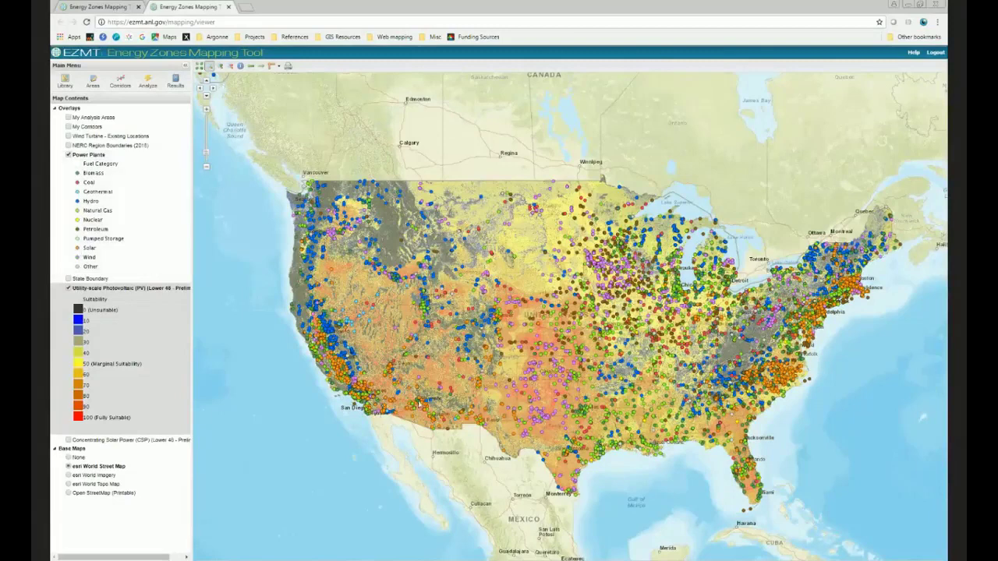
# Zoom in on the desert valley along the highway west of Blythe, California, with esri World Imagery as the base map.
pyautogui.moveTo(377, 381); pyautogui.dragTo(442, 417)
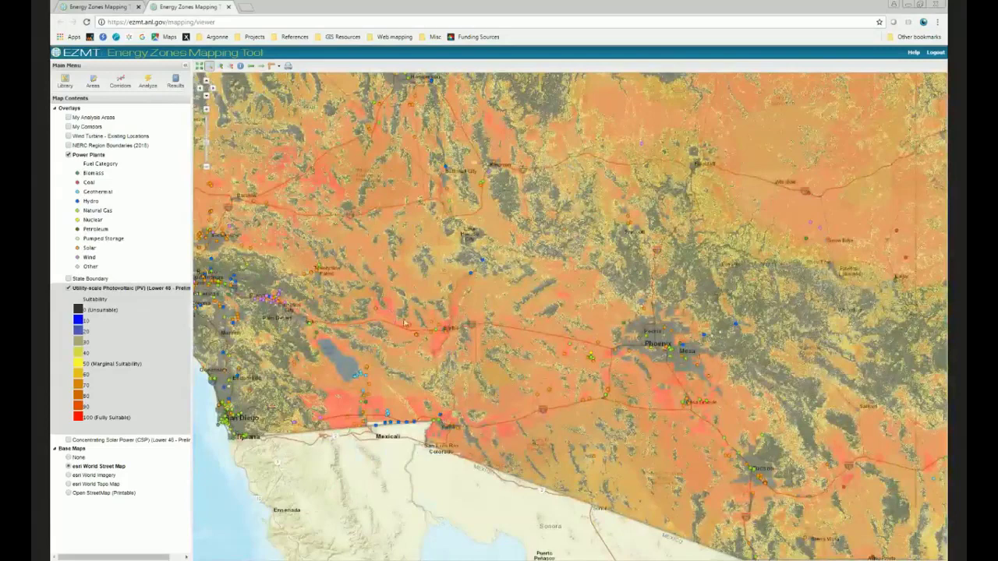
pyautogui.moveTo(366, 298); pyautogui.dragTo(471, 344)
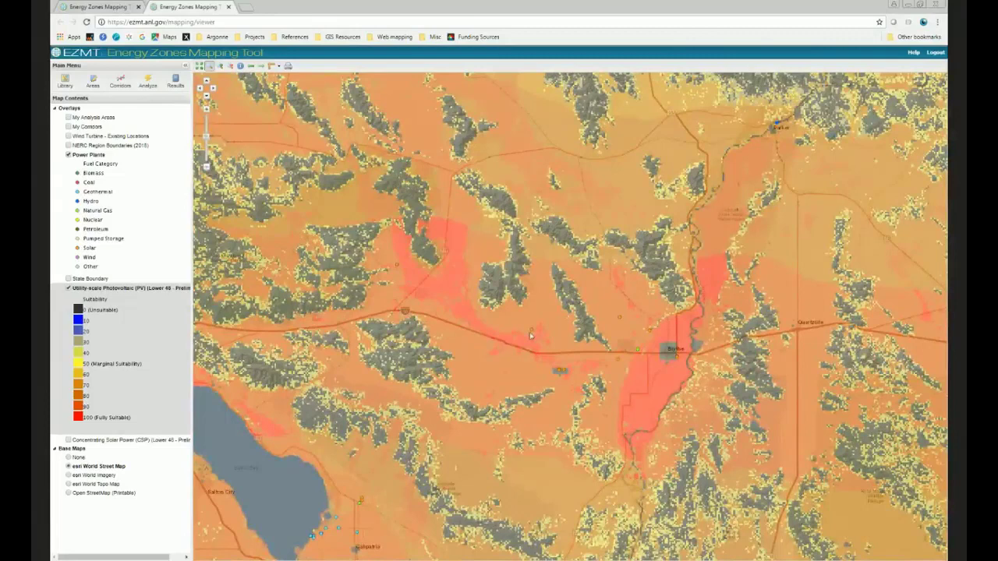
pyautogui.click(68, 476)
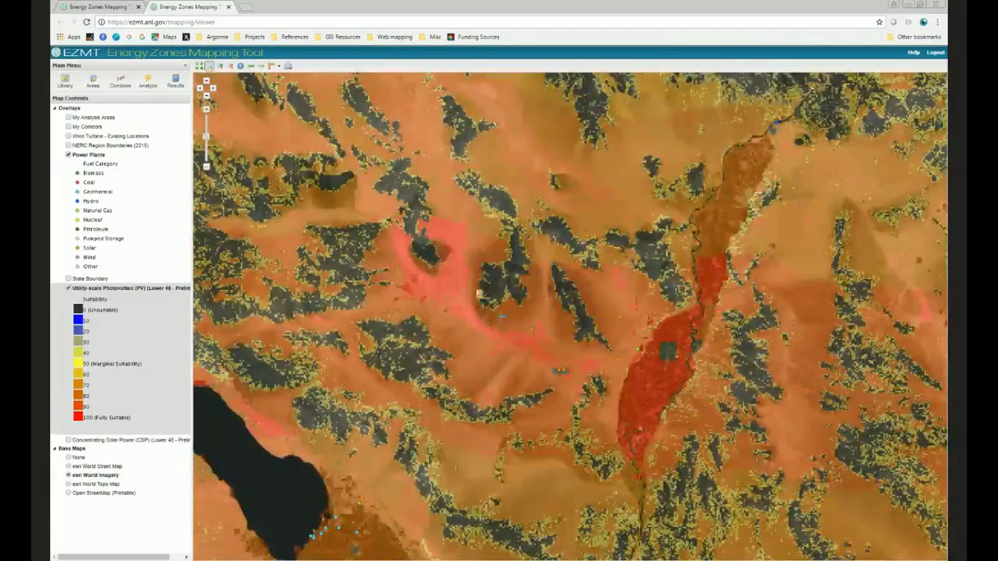
pyautogui.moveTo(476, 290); pyautogui.dragTo(593, 377)
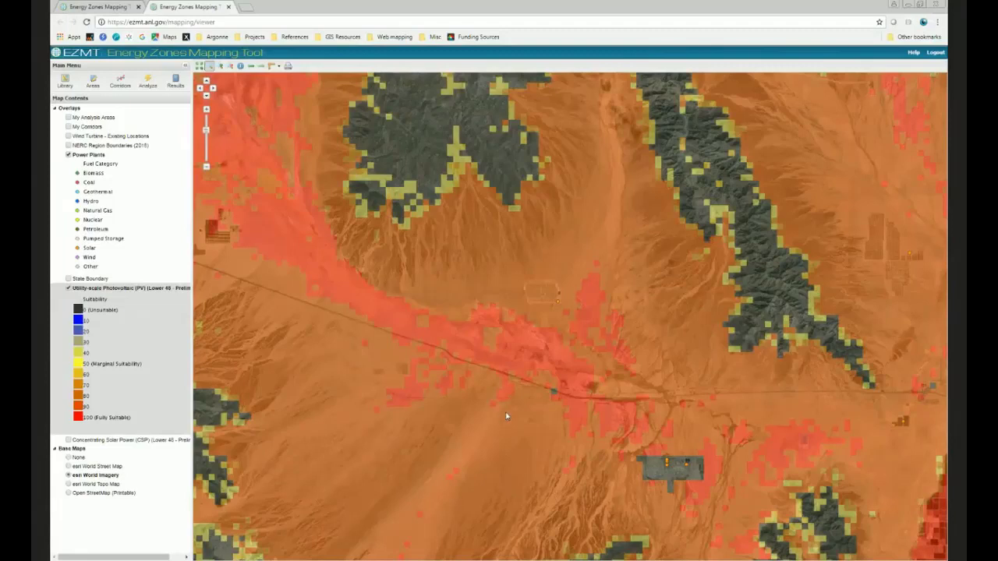
# Replace the Utility-scale Photovoltaic (PV) overlay with the Concentrating Solar Power (CSP) suitability layer and zoom out one level.
pyautogui.click(68, 288)
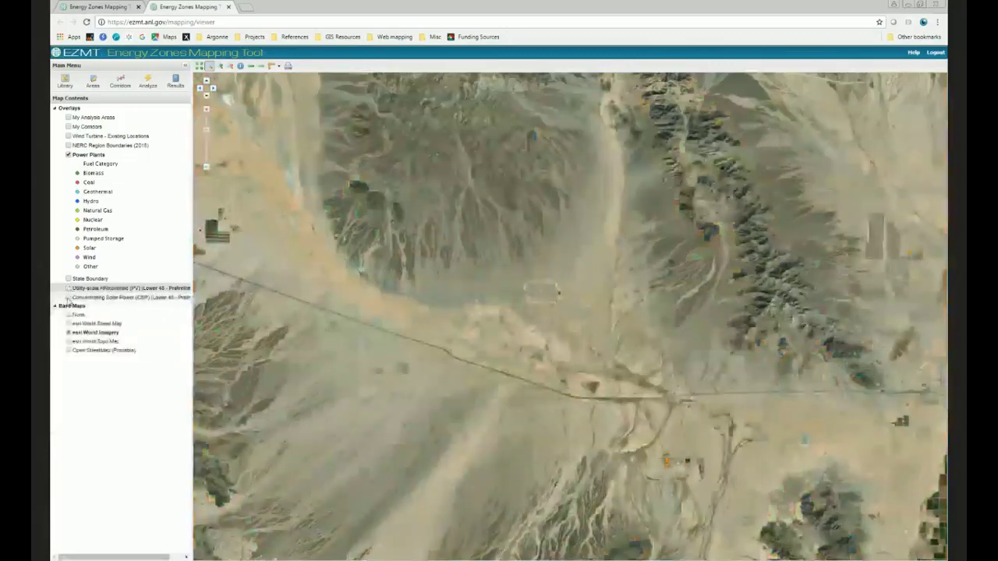
pyautogui.click(67, 298)
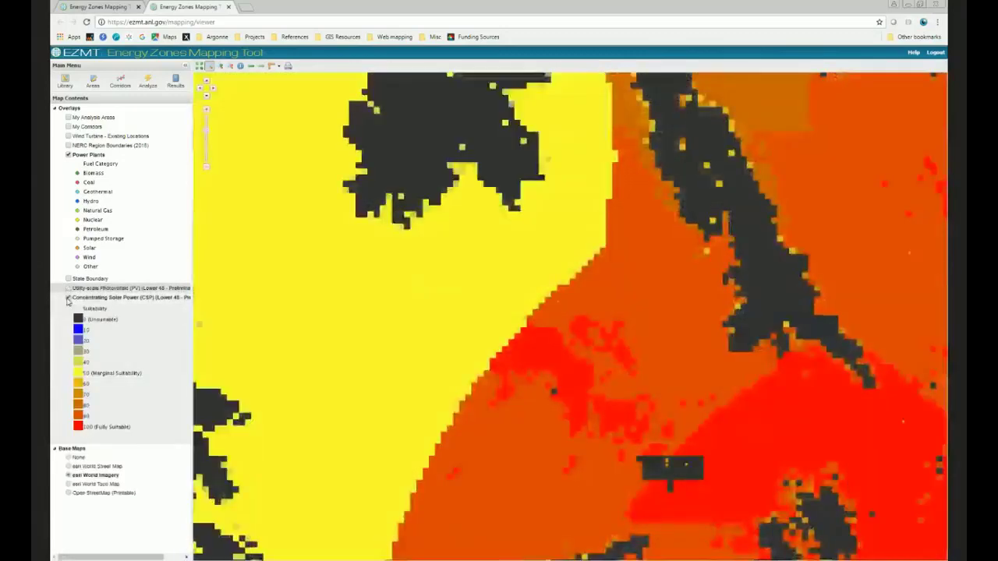
pyautogui.click(206, 169)
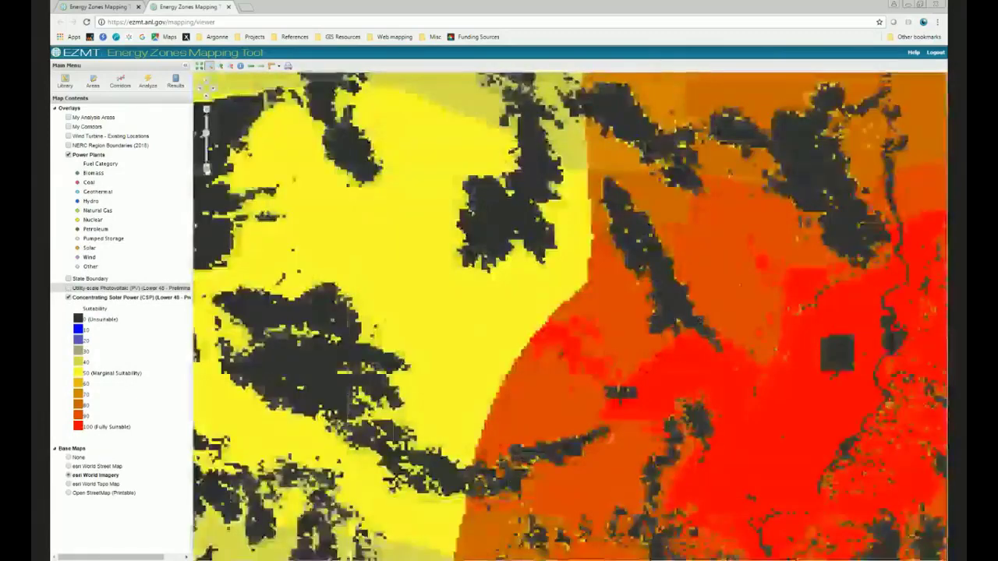
# Reduce the Concentrating Solar Power (CSP) layer's opacity to slightly over half, viewing a wider area around the Colorado River valley.
pyautogui.click(206, 171)
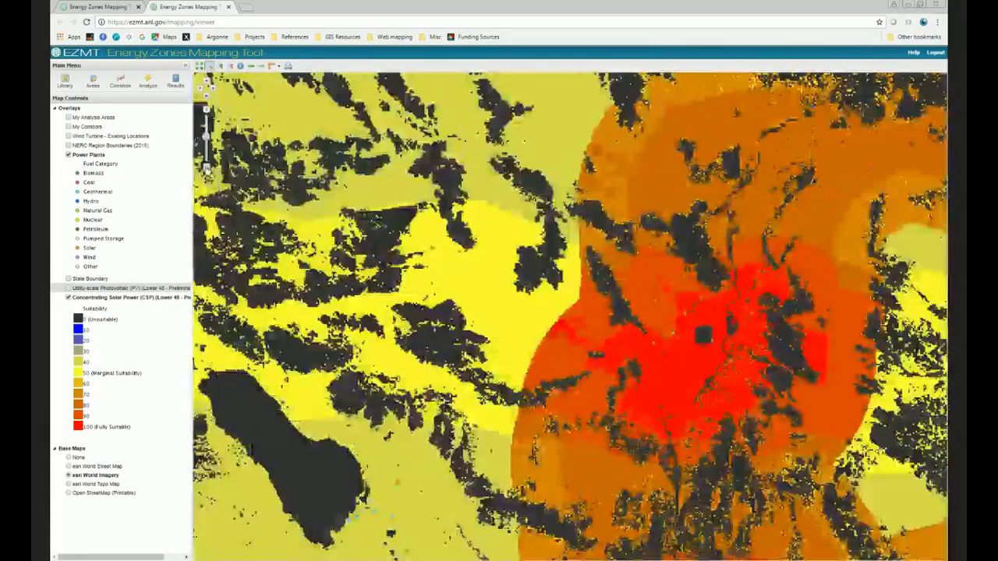
pyautogui.rightClick(102, 301)
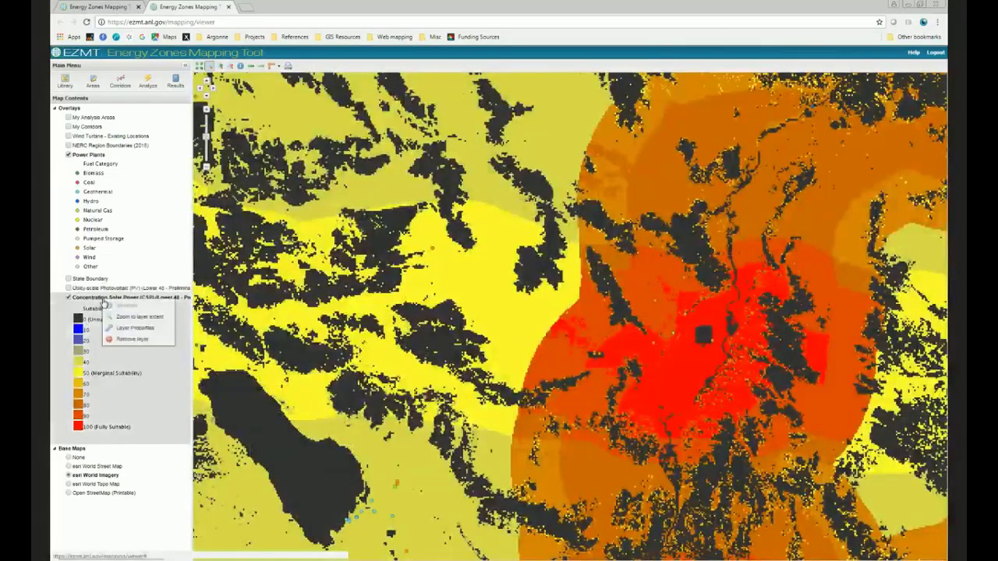
pyautogui.click(134, 327)
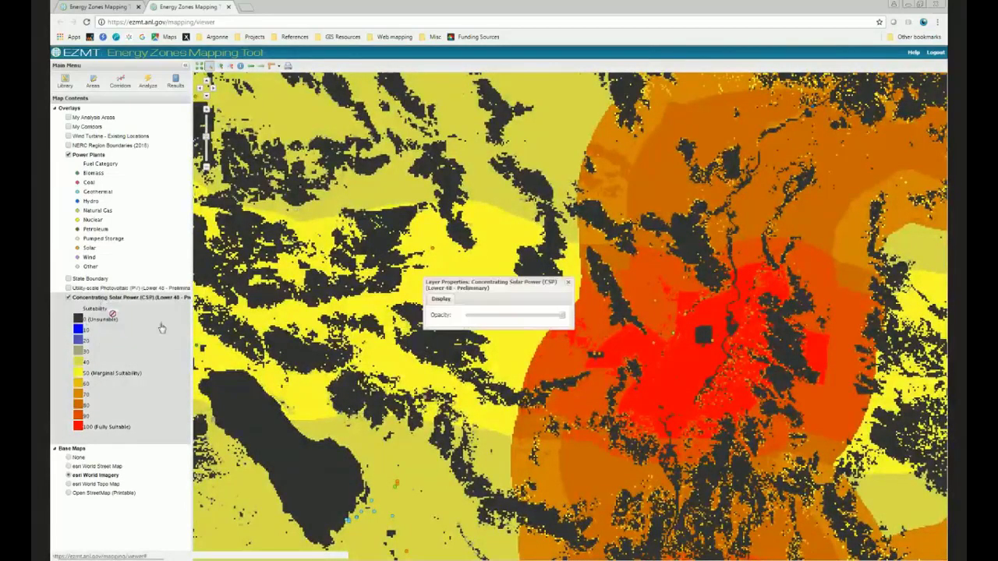
pyautogui.click(519, 316)
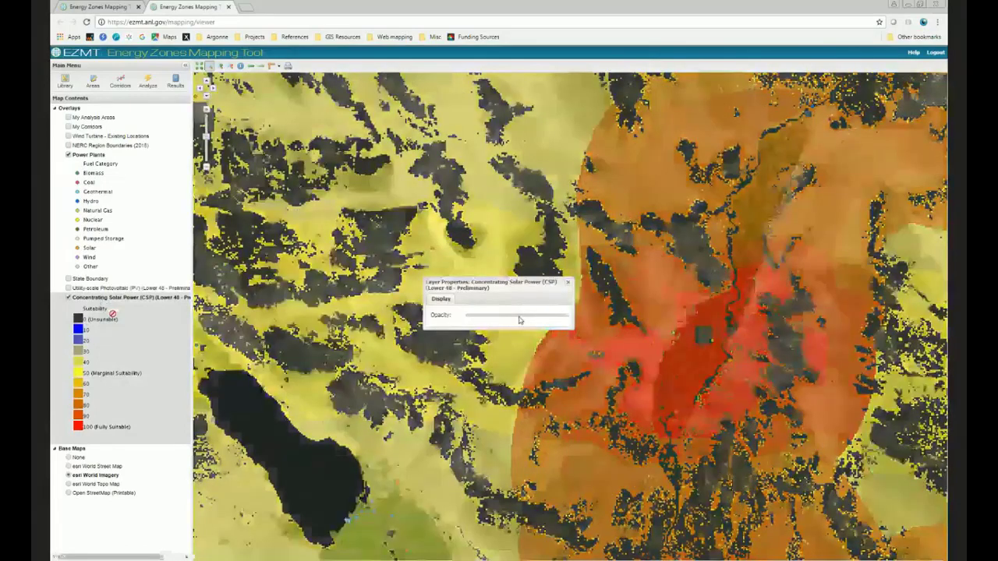
pyautogui.moveTo(520, 320); pyautogui.dragTo(524, 319)
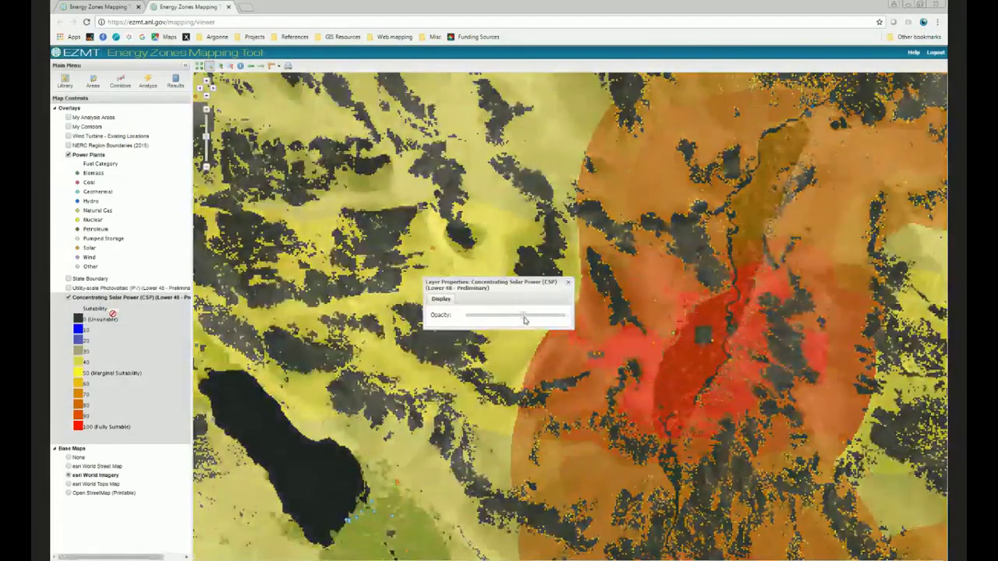
pyautogui.click(567, 284)
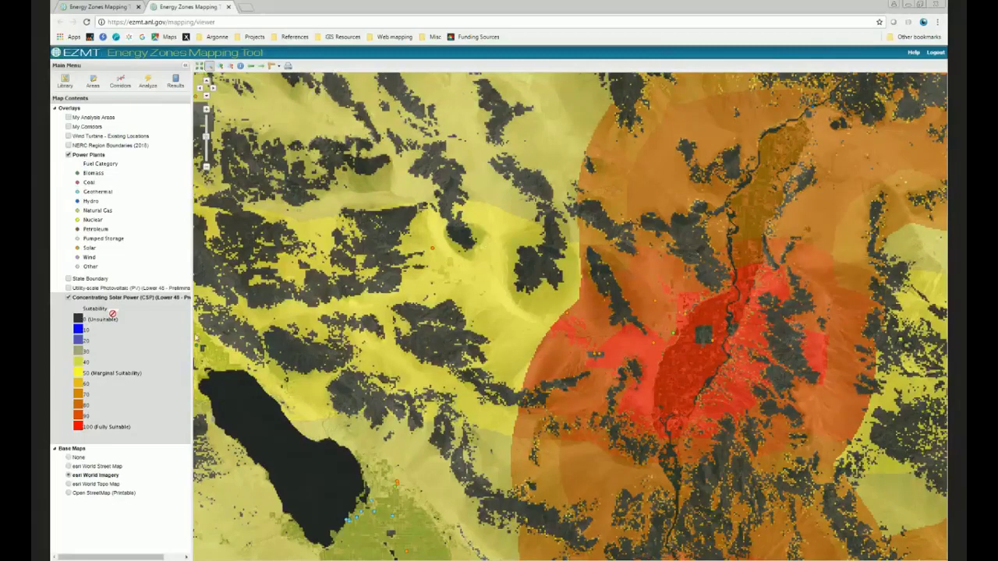
# Return to the map extent of the whole contiguous United States and turn off the Power Plants and Concentrating Solar Power (CSP) overlays.
pyautogui.moveTo(124, 299); pyautogui.dragTo(150, 322)
pyautogui.click(249, 68)
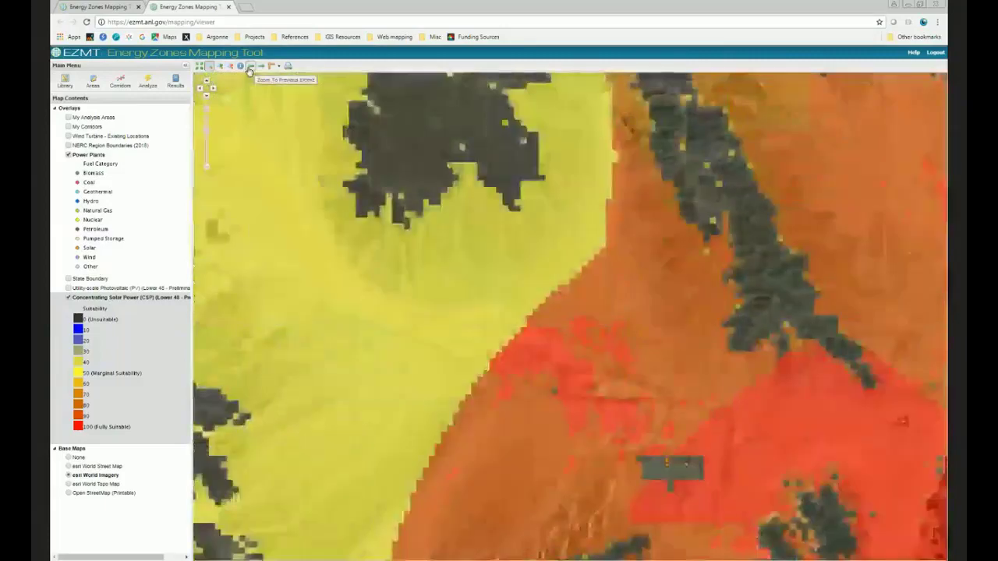
pyautogui.click(249, 69)
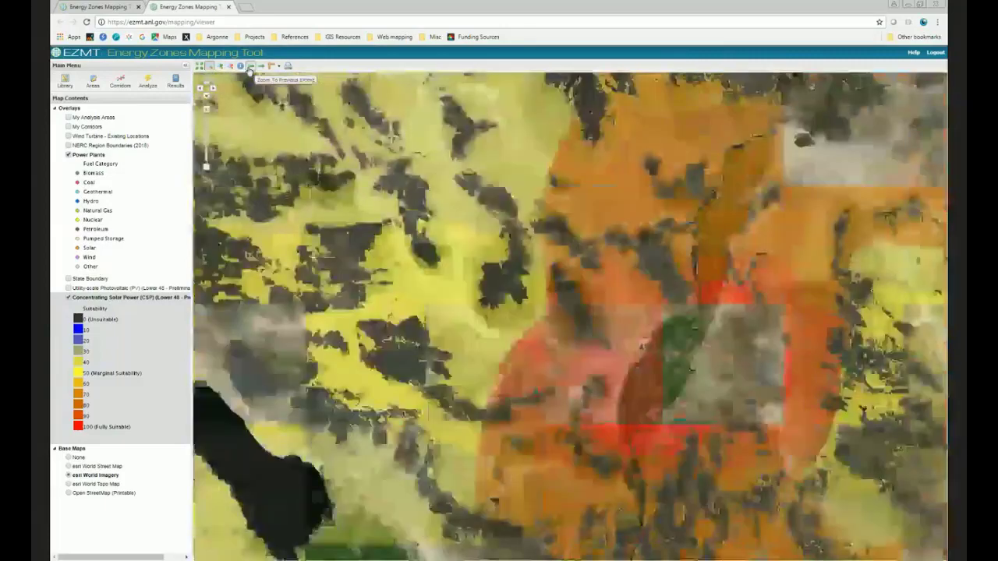
pyautogui.click(249, 69)
pyautogui.click(250, 69)
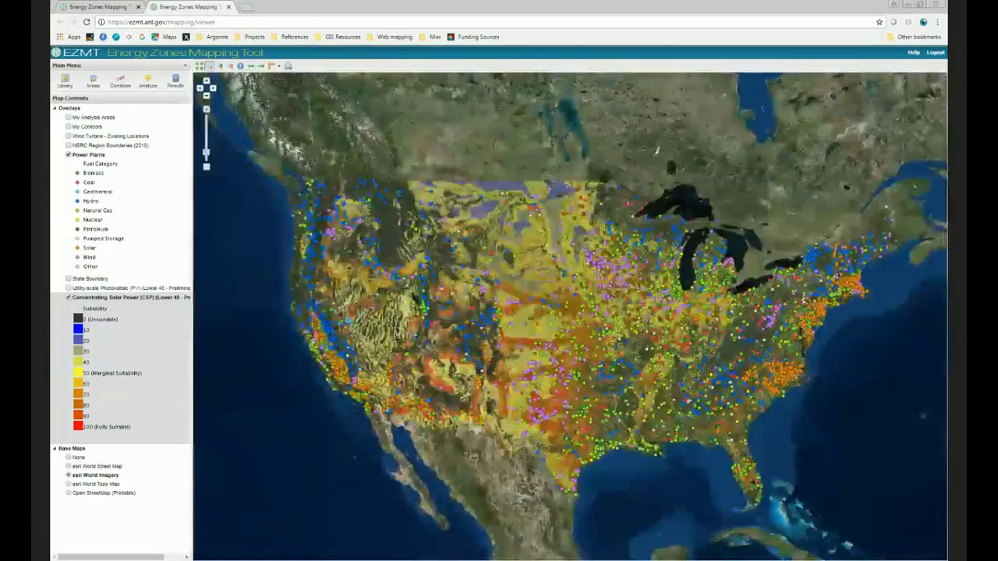
pyautogui.click(69, 155)
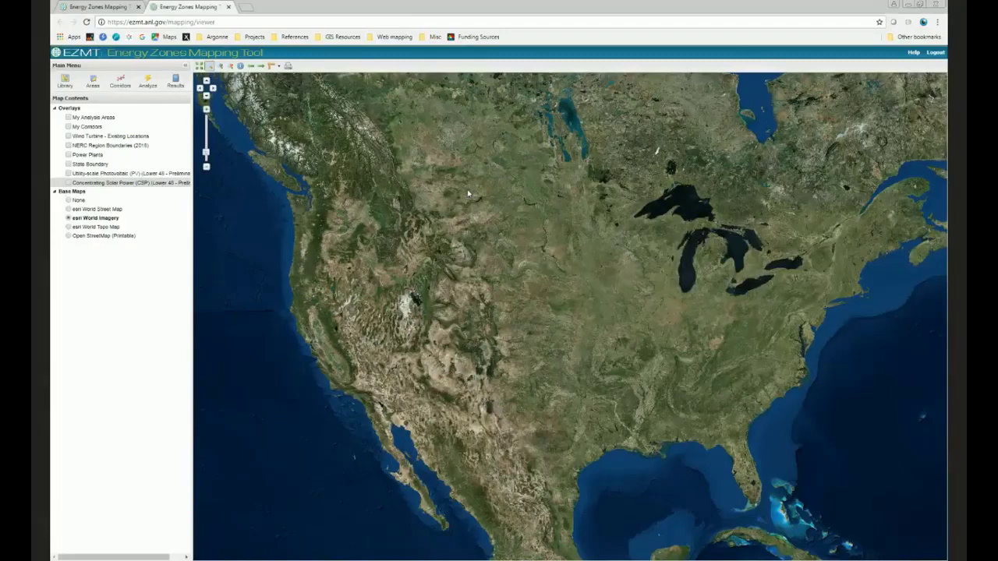
# Filter the map layer catalog by titles containing "feder" and add the Federal Land (BLM Surface Management Agency) layer to the map.
pyautogui.click(67, 83)
pyautogui.click(374, 155)
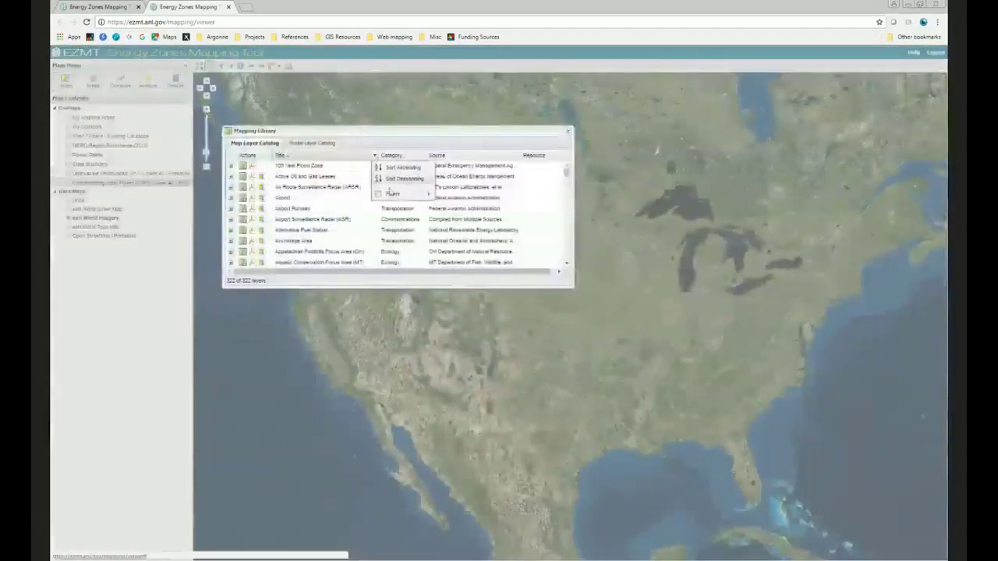
pyautogui.moveTo(403, 195)
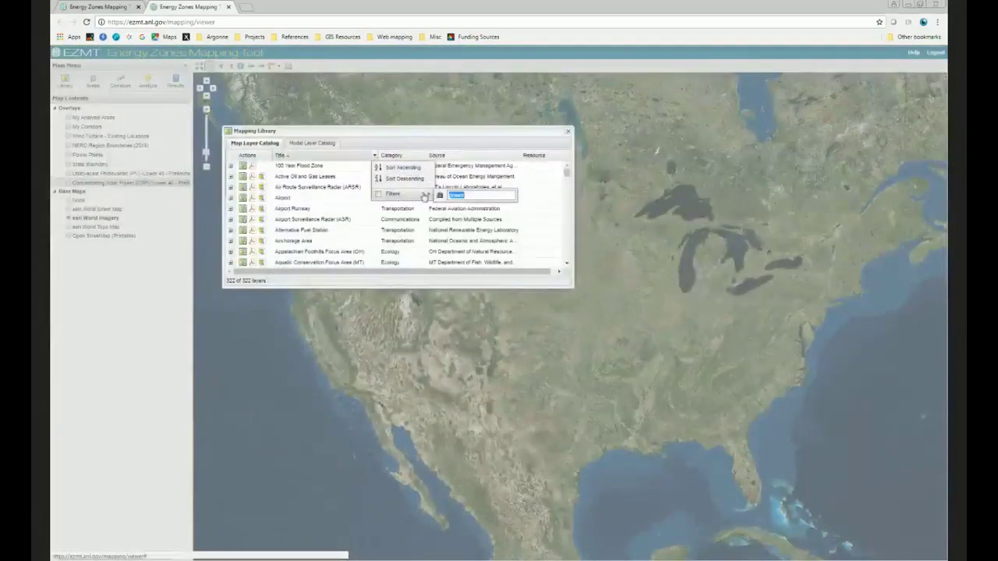
pyautogui.write('feder')
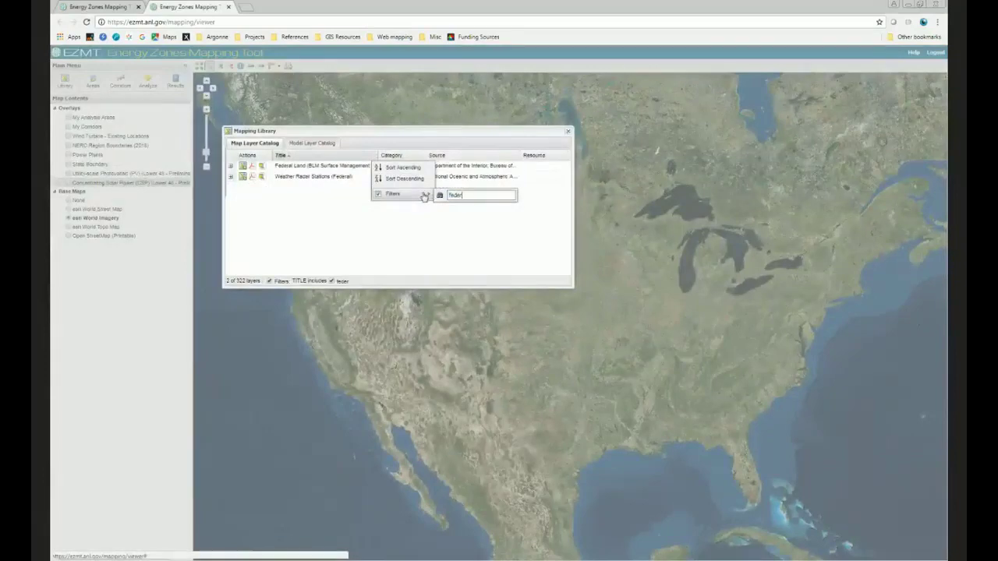
pyautogui.click(243, 166)
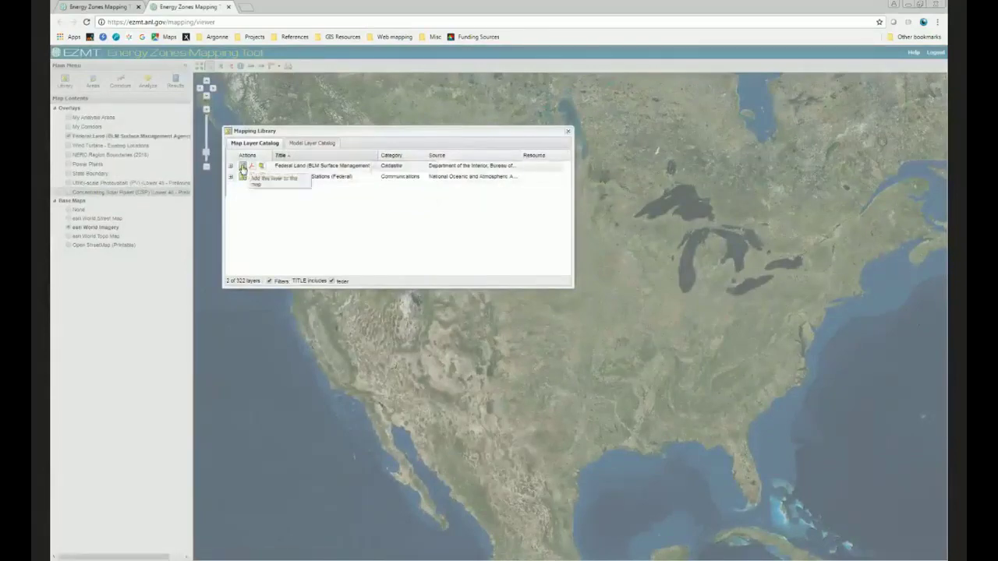
pyautogui.click(569, 134)
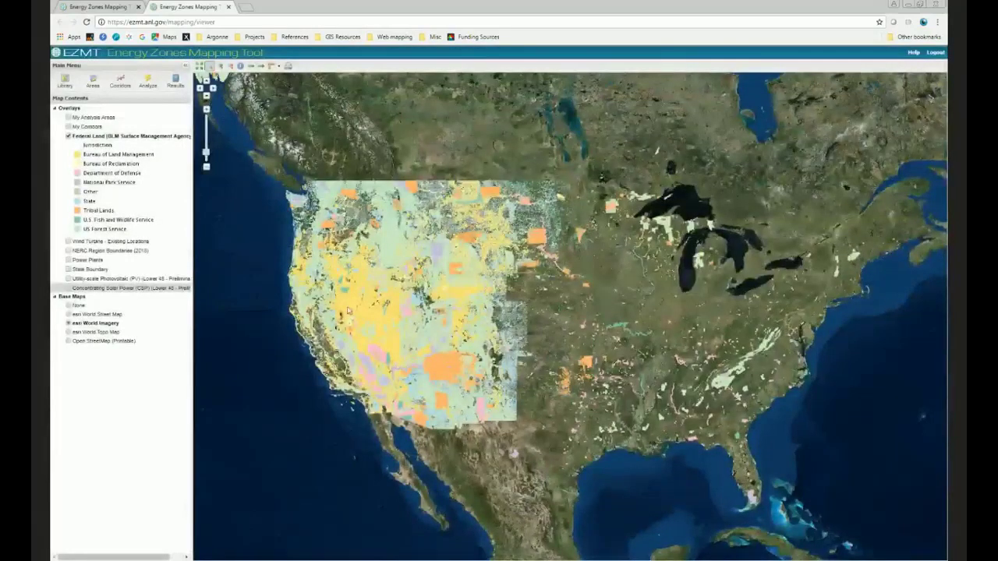
# Reduce the Federal Land (BLM Surface Management Agency) layer's opacity to about half.
pyautogui.moveTo(337, 312); pyautogui.dragTo(471, 386)
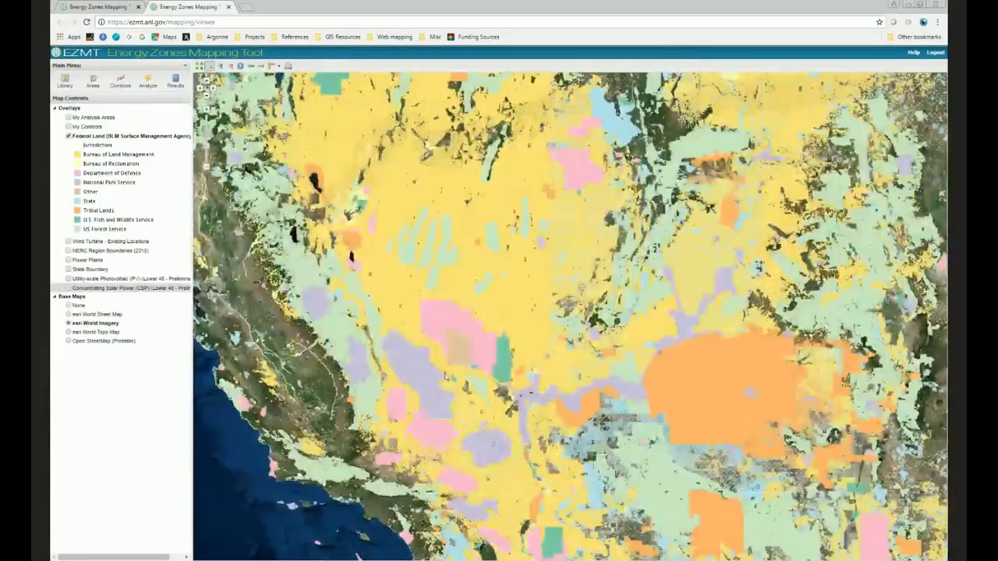
pyautogui.rightClick(155, 138)
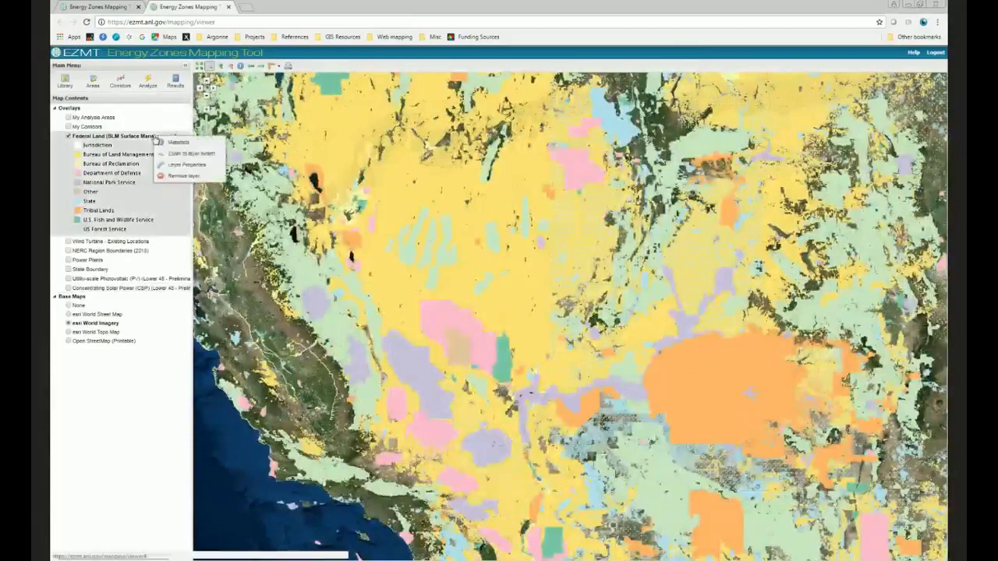
pyautogui.click(173, 166)
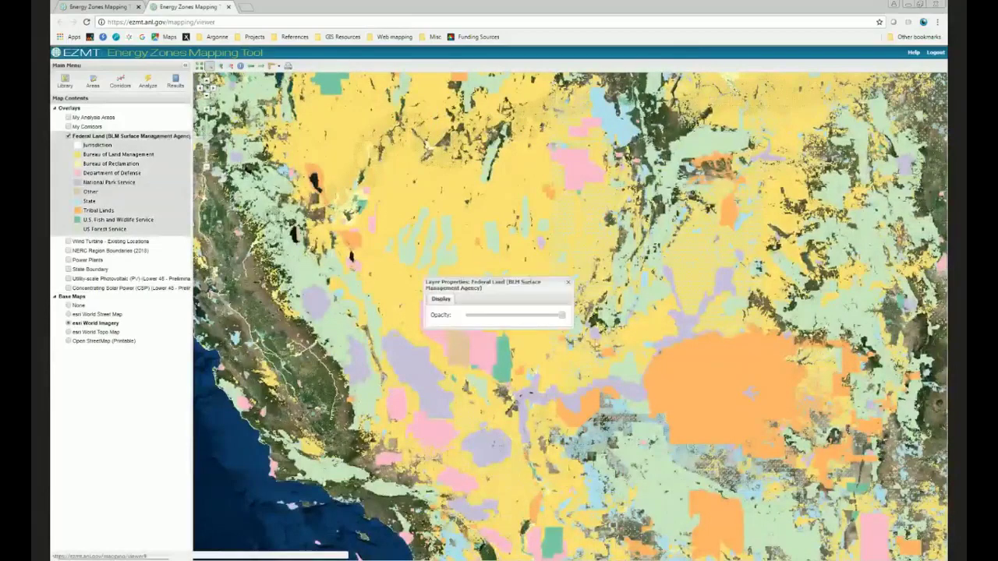
pyautogui.click(515, 316)
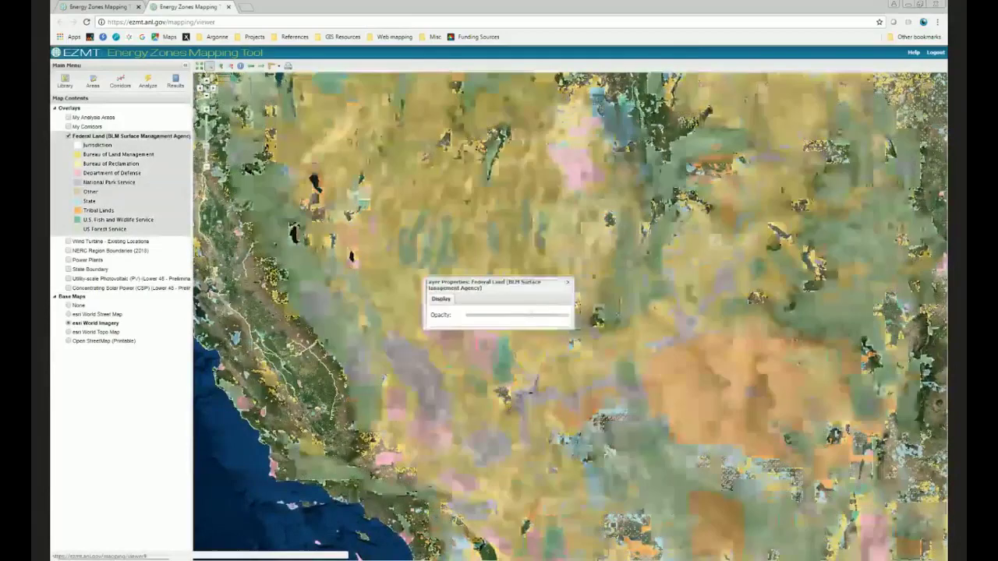
pyautogui.click(570, 286)
# Set the base map to None, turn on the State Boundary overlay and place it above the Federal Land layer.
pyautogui.click(69, 305)
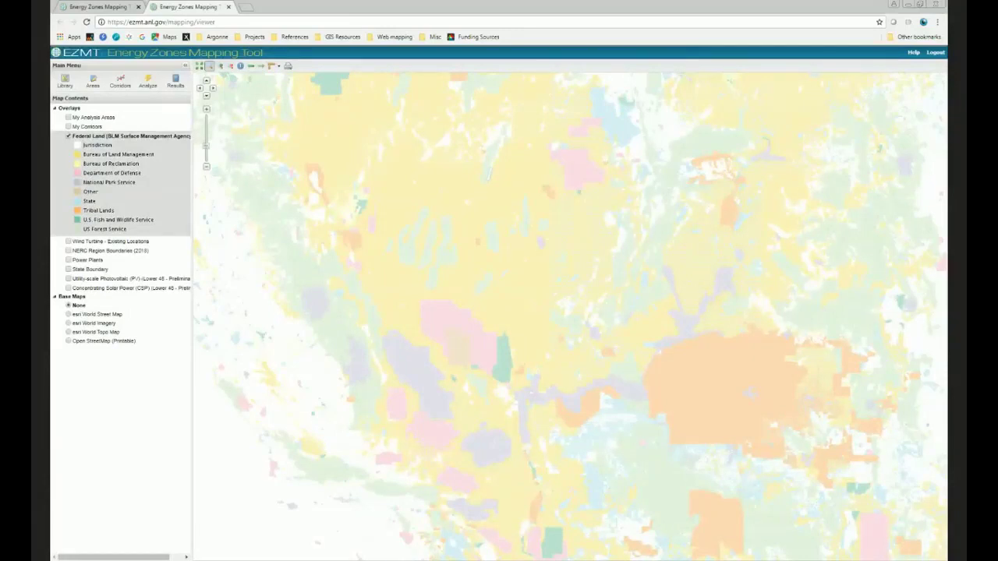
pyautogui.click(68, 269)
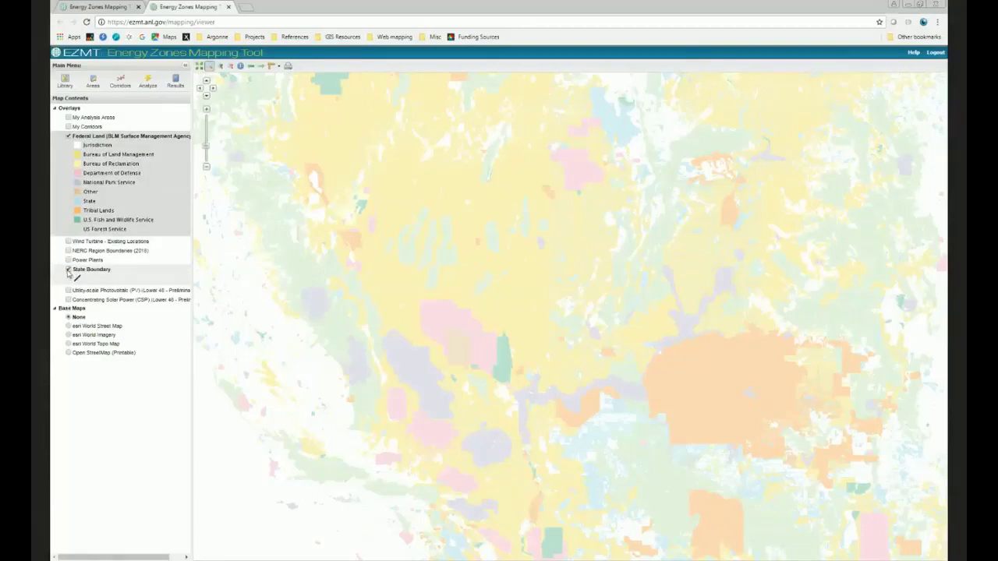
pyautogui.moveTo(78, 270); pyautogui.dragTo(86, 134)
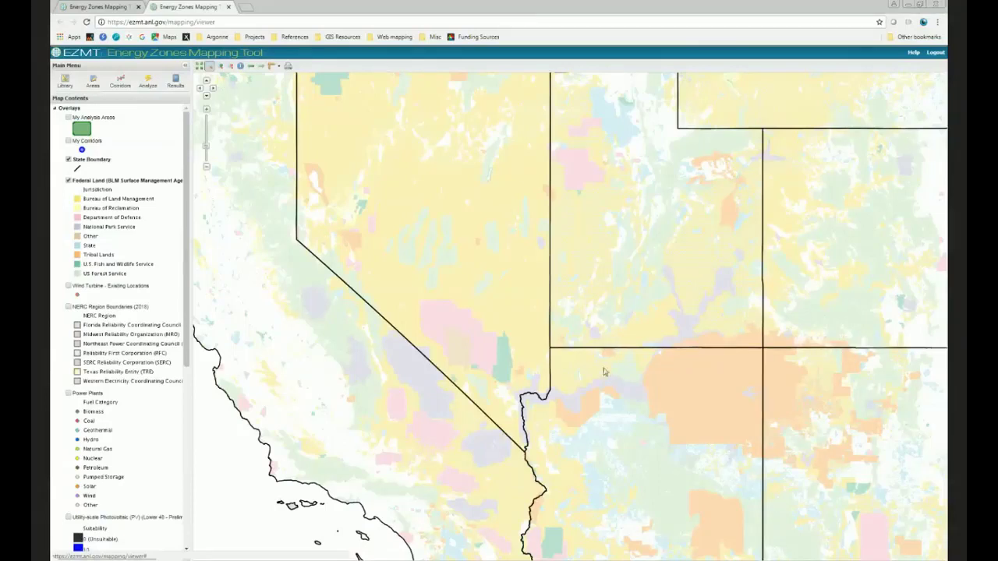
# Switch the base map to esri World Street Map for the Four Corners area.
pyautogui.moveTo(635, 326); pyautogui.dragTo(869, 477)
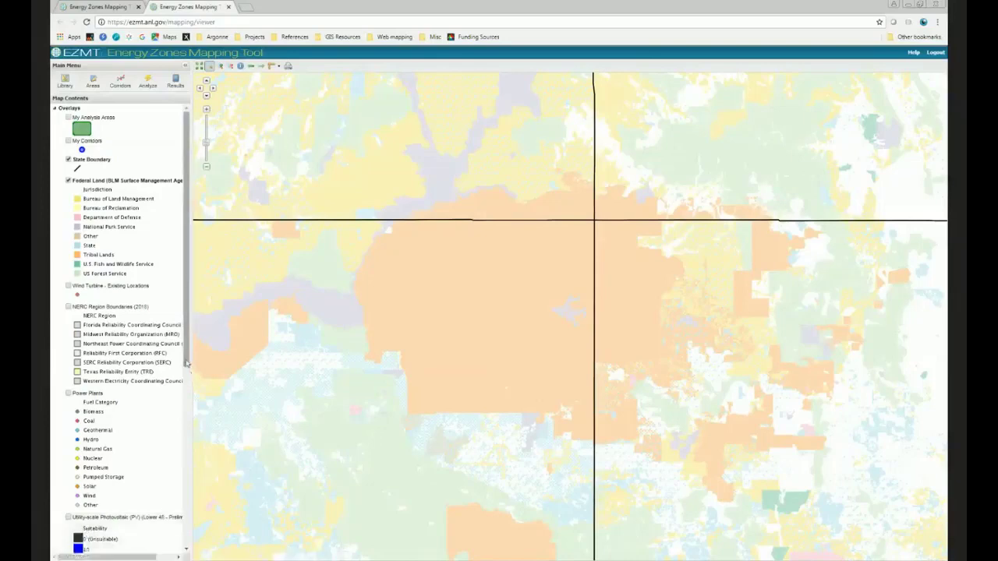
pyautogui.moveTo(187, 367); pyautogui.dragTo(207, 550)
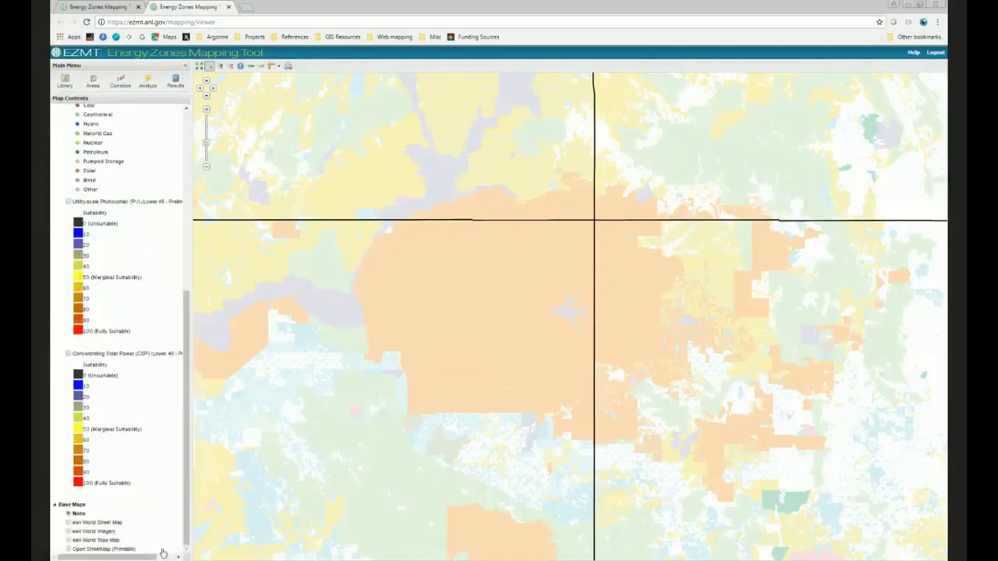
pyautogui.click(69, 522)
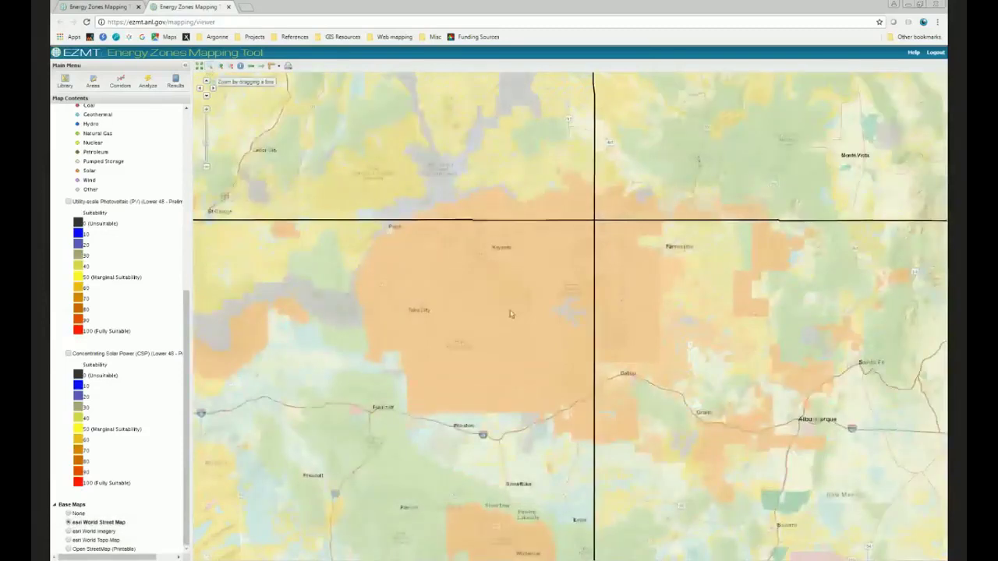
# Examine the mixed tribal, state and Bureau of Land Management parcels in northwestern New Mexico south of Farmington, at several zoom levels.
pyautogui.moveTo(551, 352); pyautogui.dragTo(286, 225)
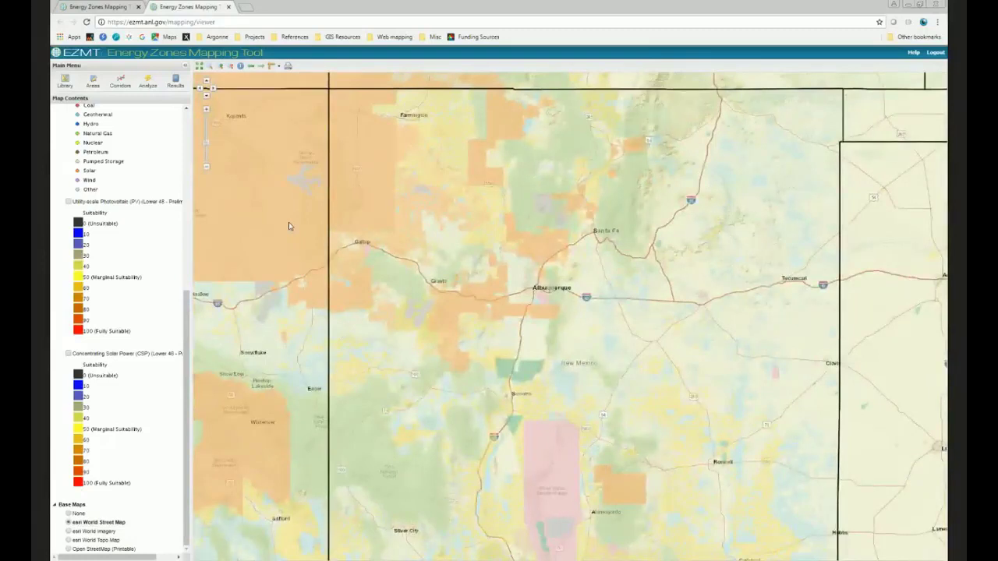
pyautogui.scroll(3, 289, 226)
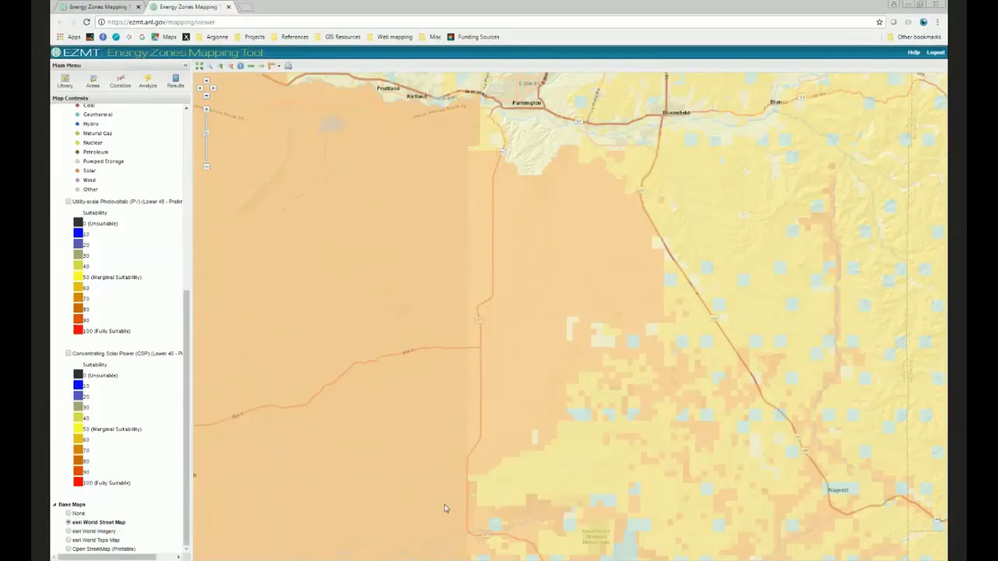
pyautogui.moveTo(444, 510); pyautogui.dragTo(408, 288)
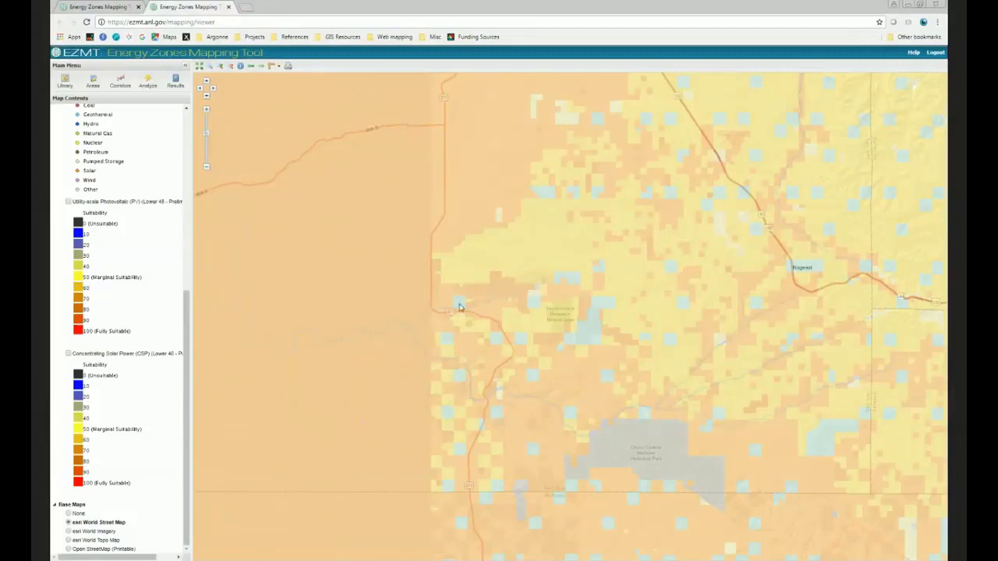
pyautogui.click(208, 110)
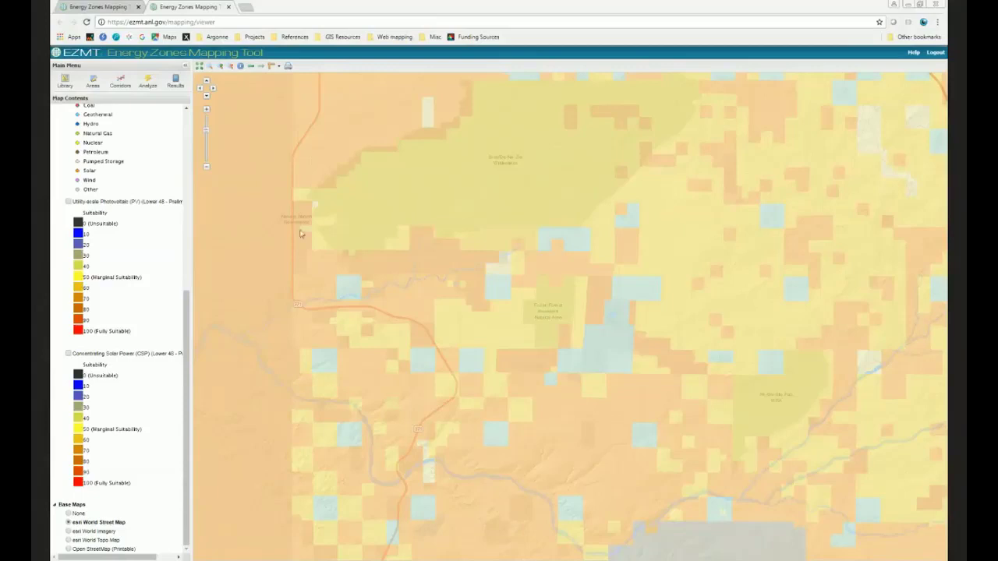
pyautogui.moveTo(188, 331); pyautogui.dragTo(190, 149)
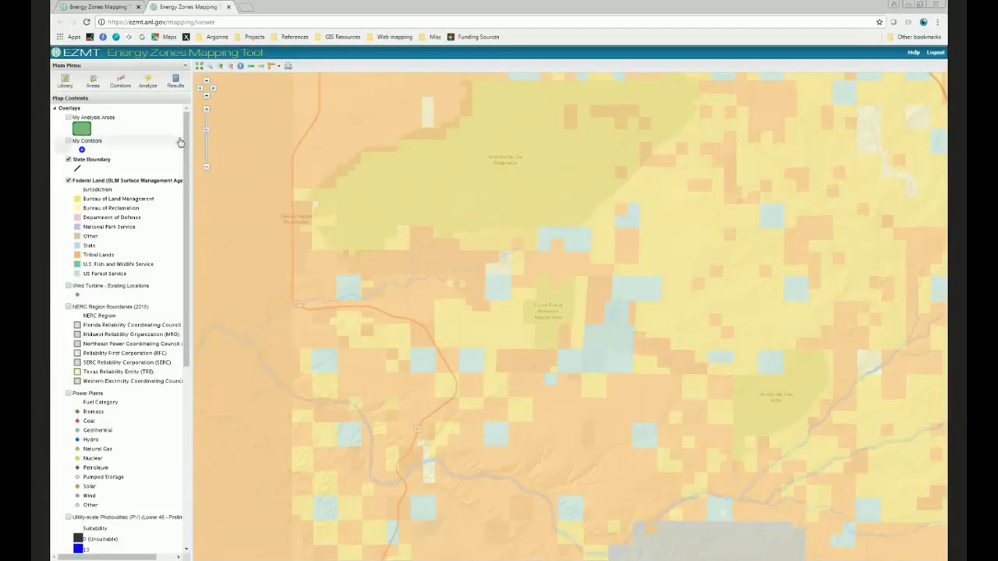
pyautogui.click(206, 169)
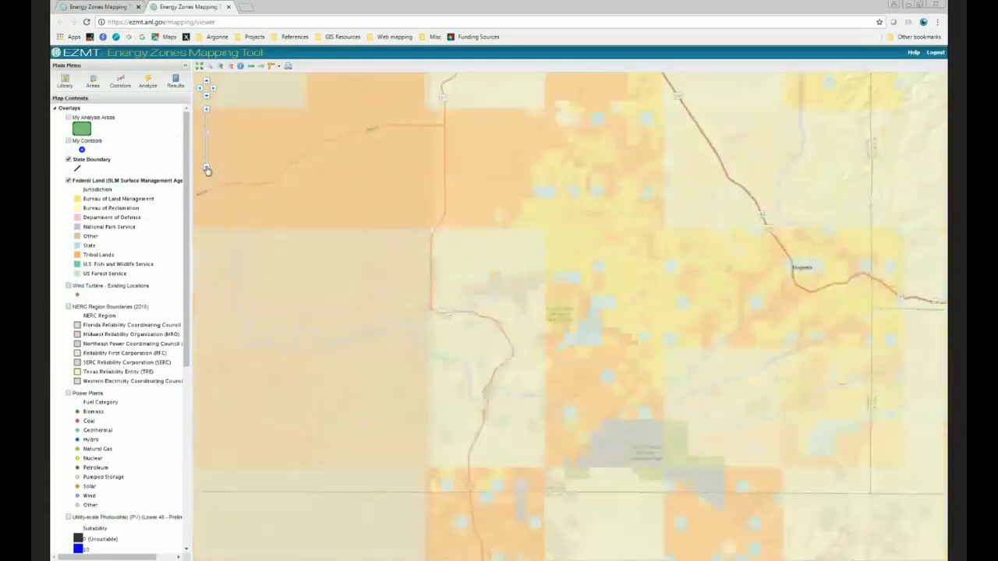
pyautogui.click(206, 169)
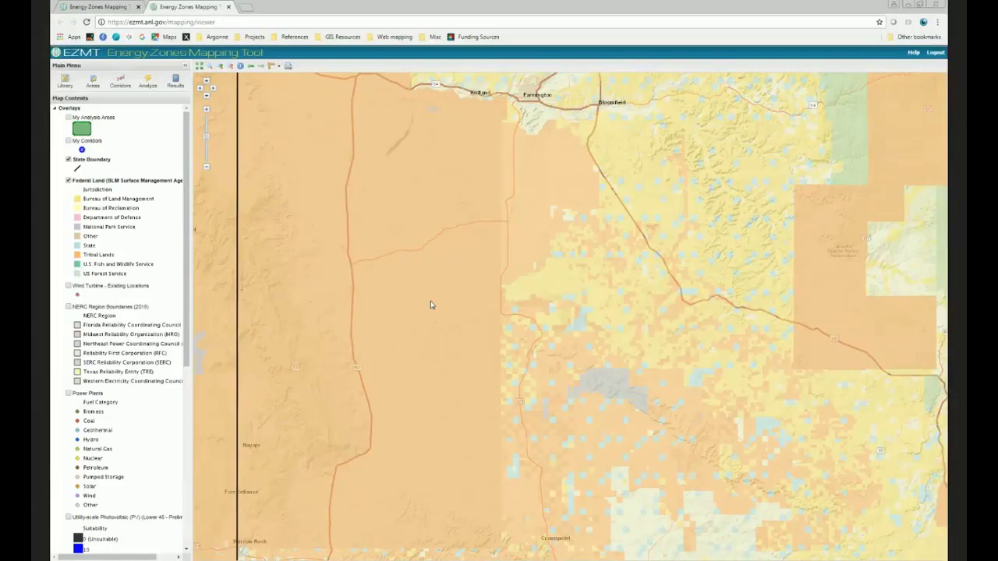
pyautogui.click(206, 169)
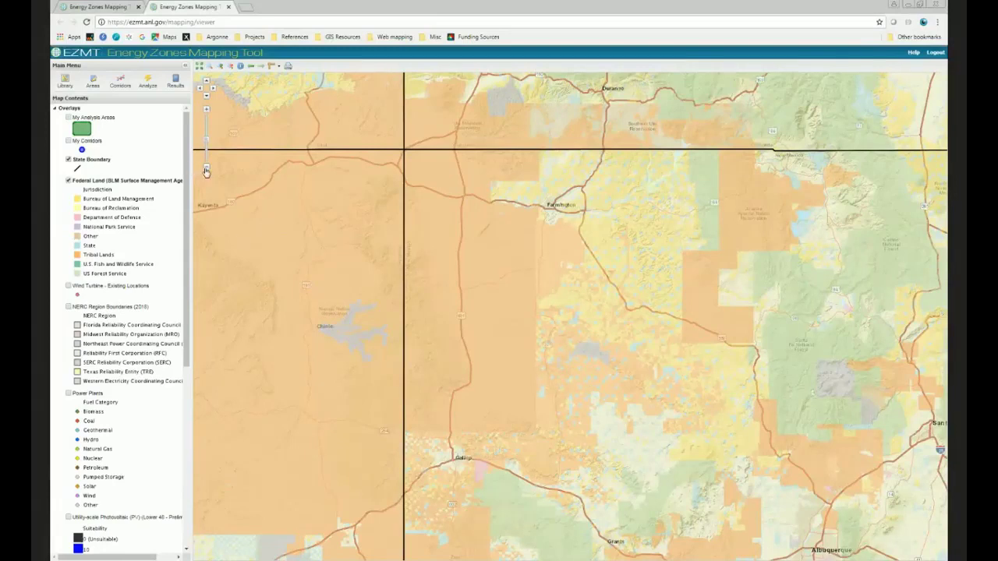
# Review the Underground Natural Gas Storage Technologies model's layer weights and its Land Cover Area suitability values without launching the model.
pyautogui.click(155, 90)
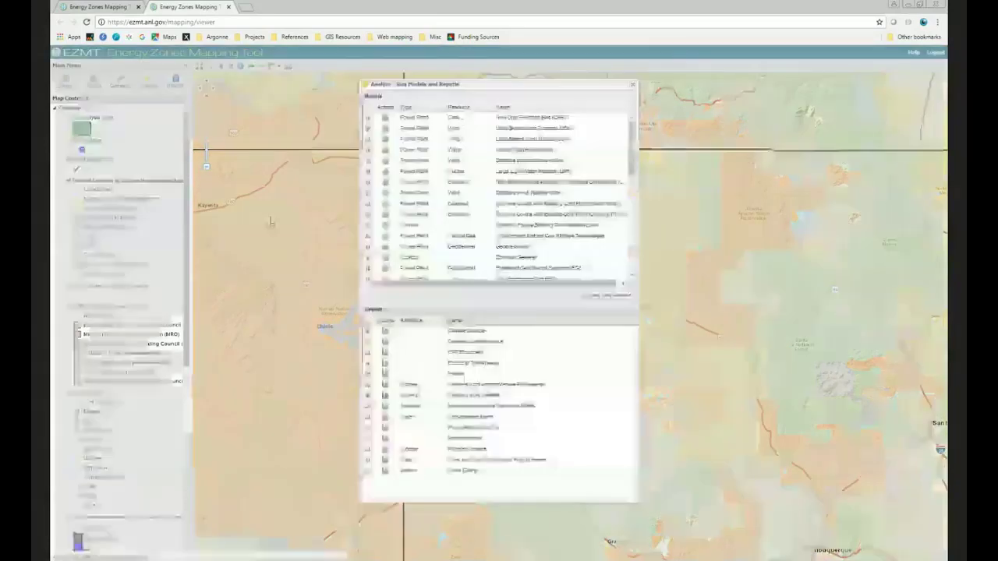
pyautogui.click(385, 237)
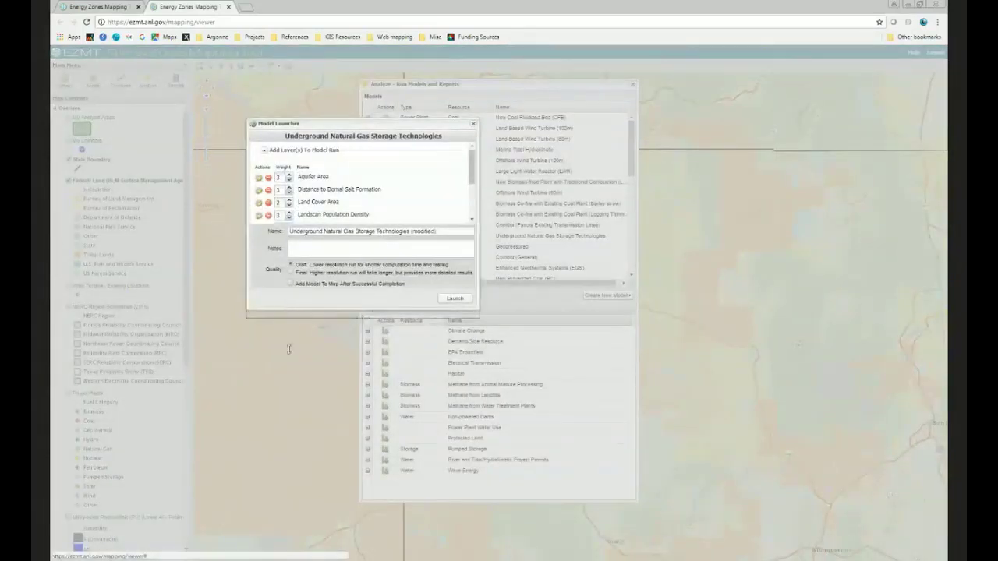
pyautogui.click(258, 203)
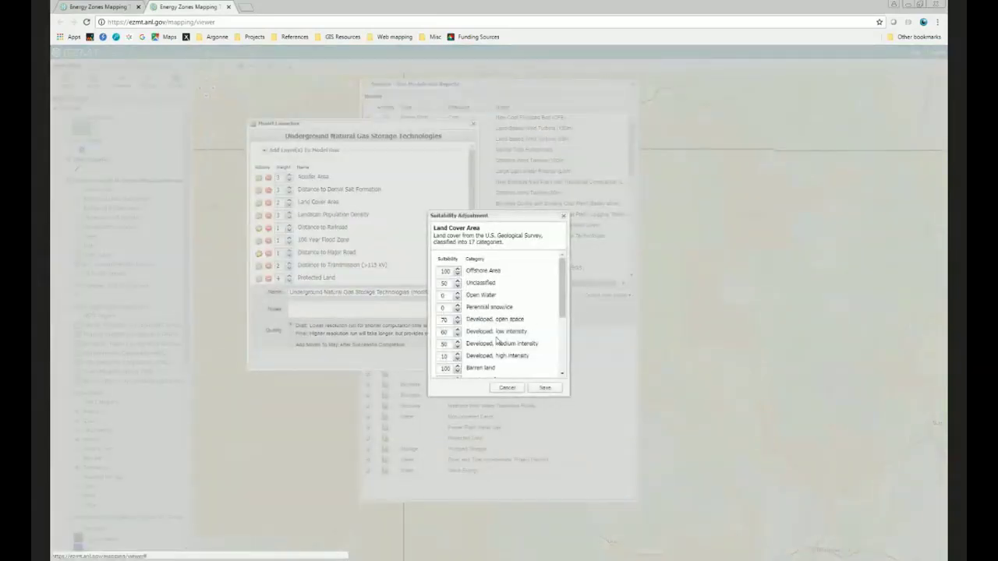
pyautogui.moveTo(560, 327)
pyautogui.mouseDown()
pyautogui.moveTo(567, 349)
pyautogui.moveTo(568, 338)
pyautogui.mouseUp()
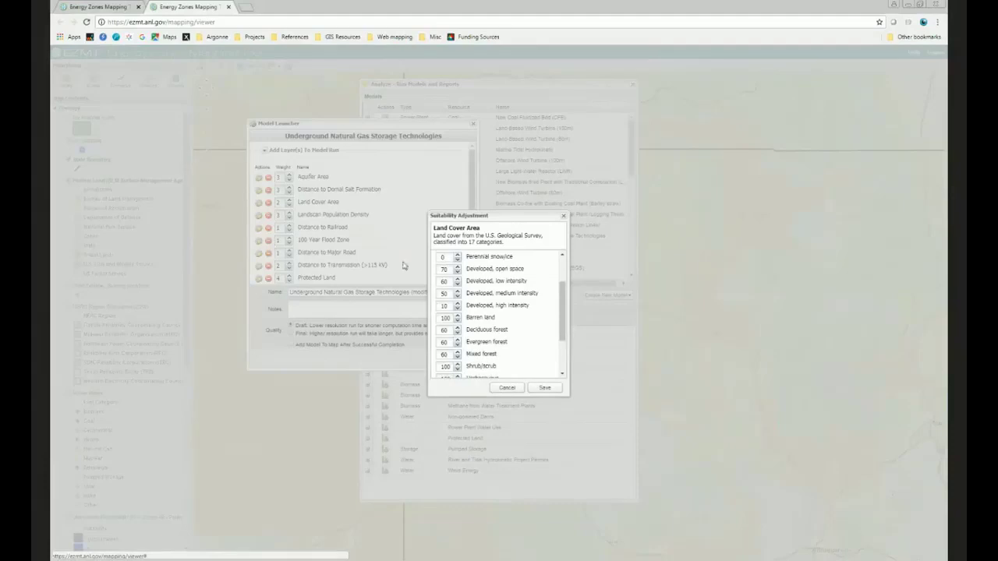
pyautogui.click(499, 390)
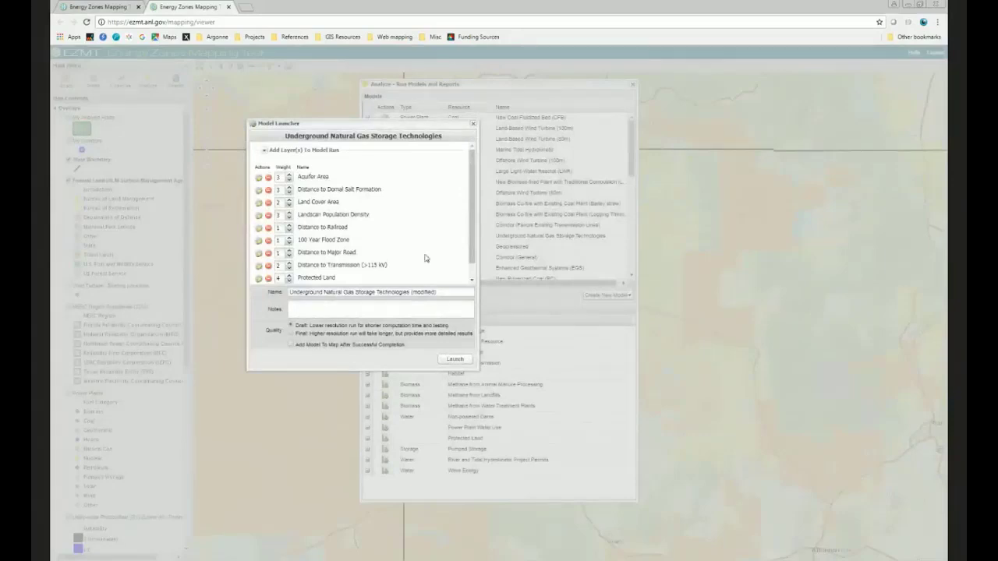
pyautogui.click(473, 127)
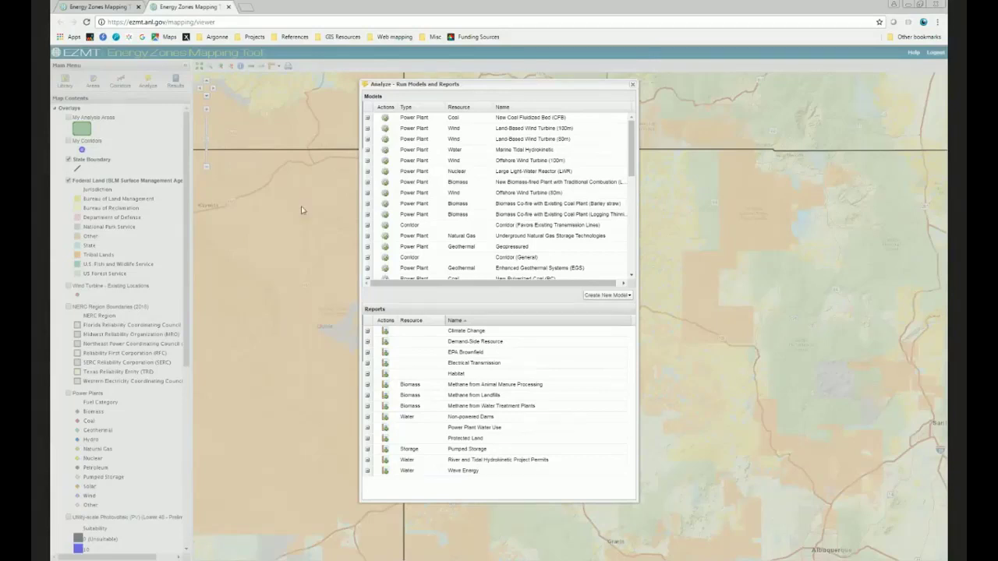
pyautogui.click(632, 85)
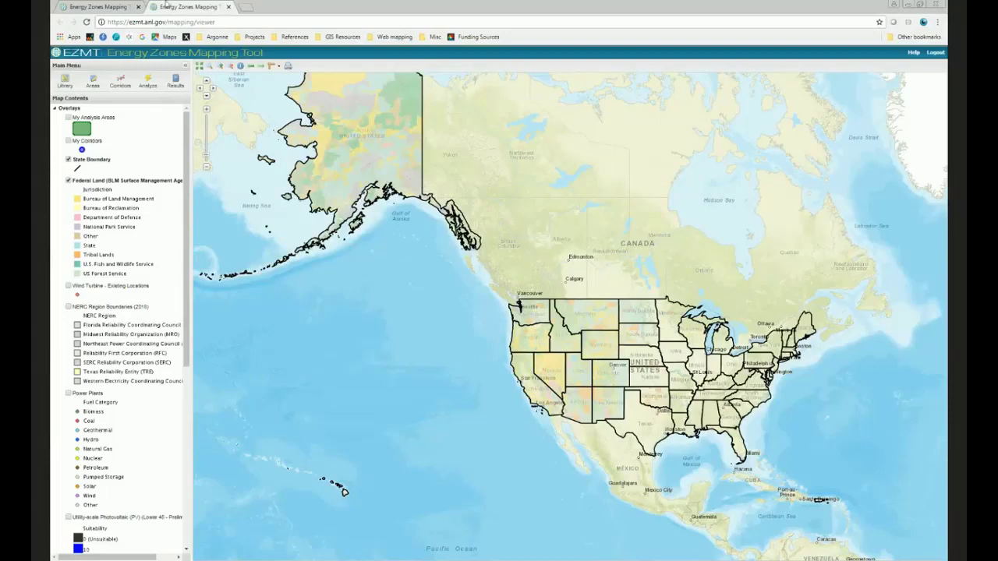
# Filter the map layer catalog to sources containing "sandia" and enlarge the Mapping Library window, with the map framed on the lower 48 states.
pyautogui.click(209, 67)
pyautogui.moveTo(475, 282); pyautogui.dragTo(835, 490)
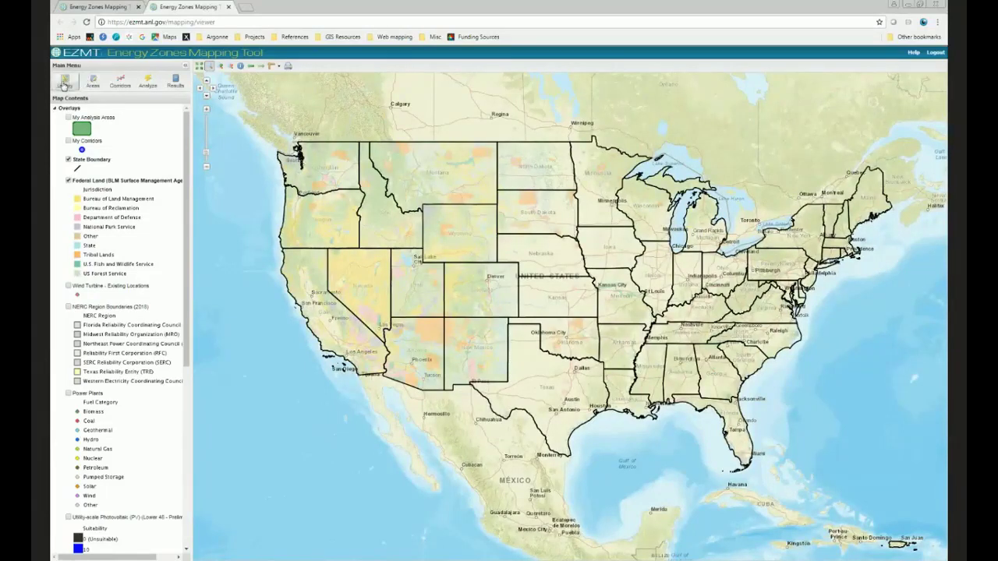
pyautogui.click(66, 82)
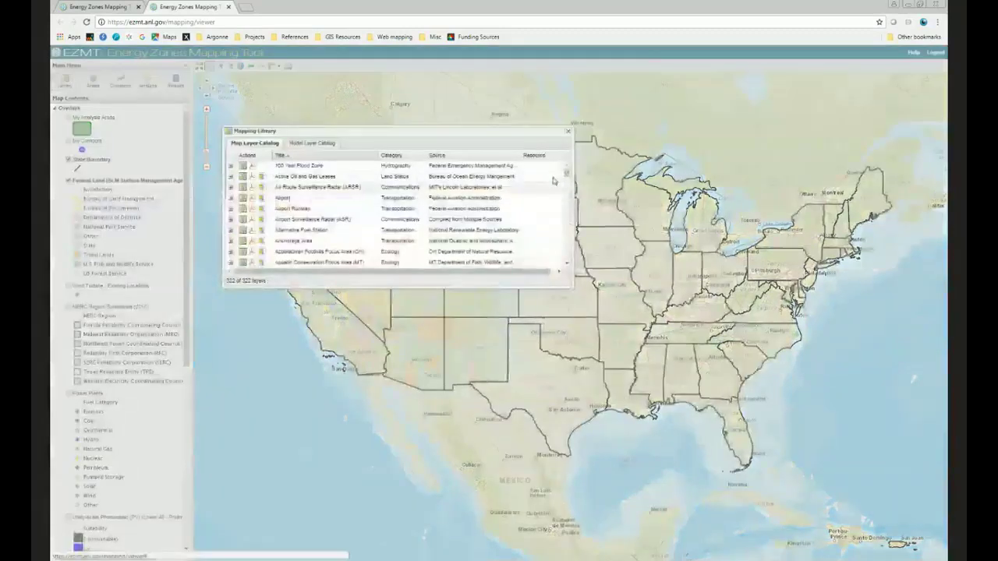
pyautogui.click(517, 157)
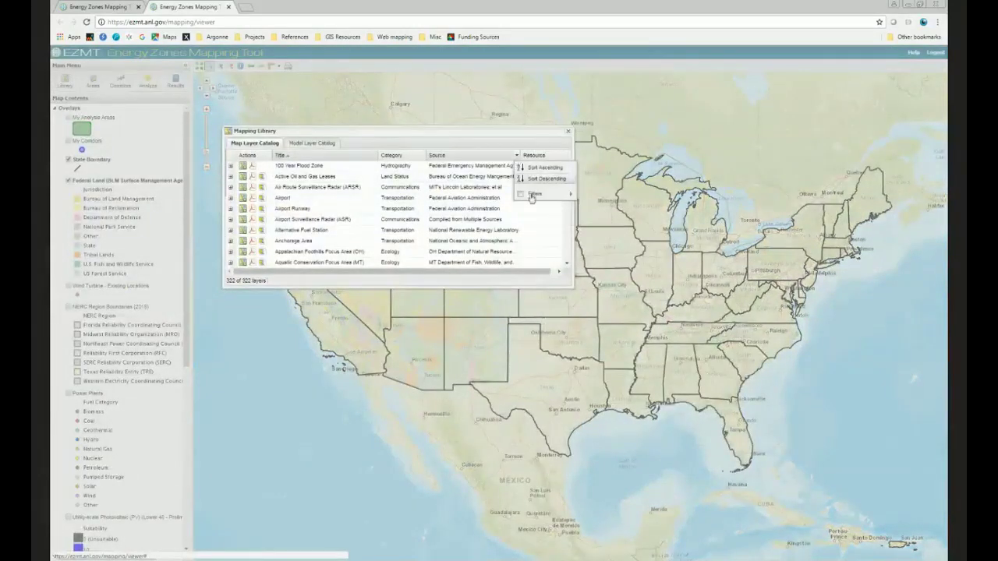
pyautogui.moveTo(535, 195)
pyautogui.click(618, 197)
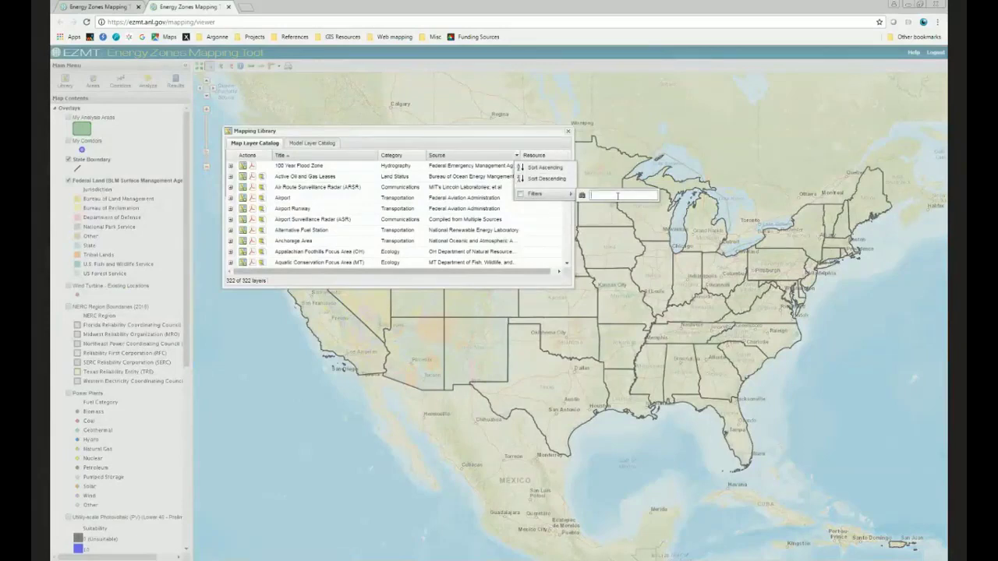
pyautogui.write('sandia')
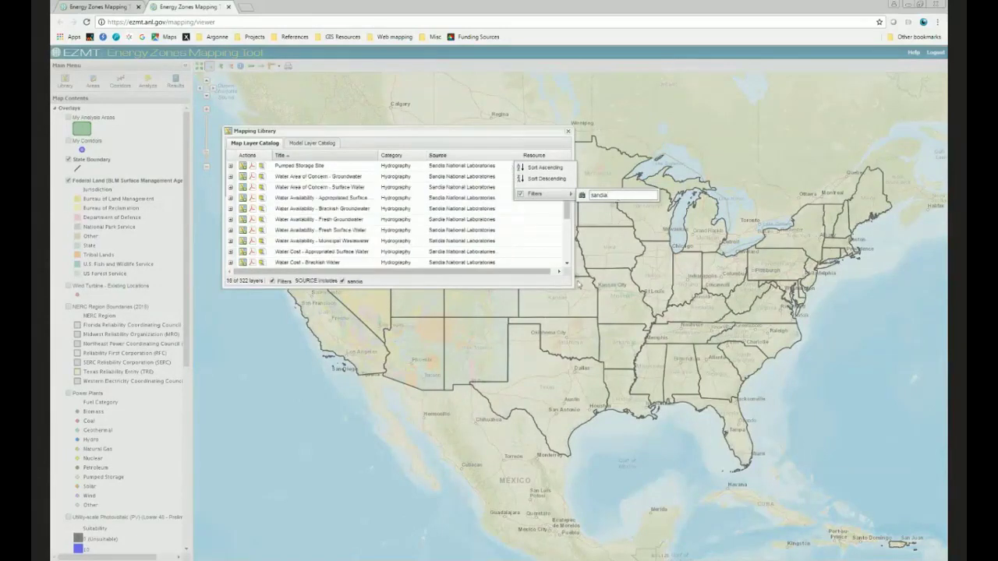
pyautogui.click(569, 281)
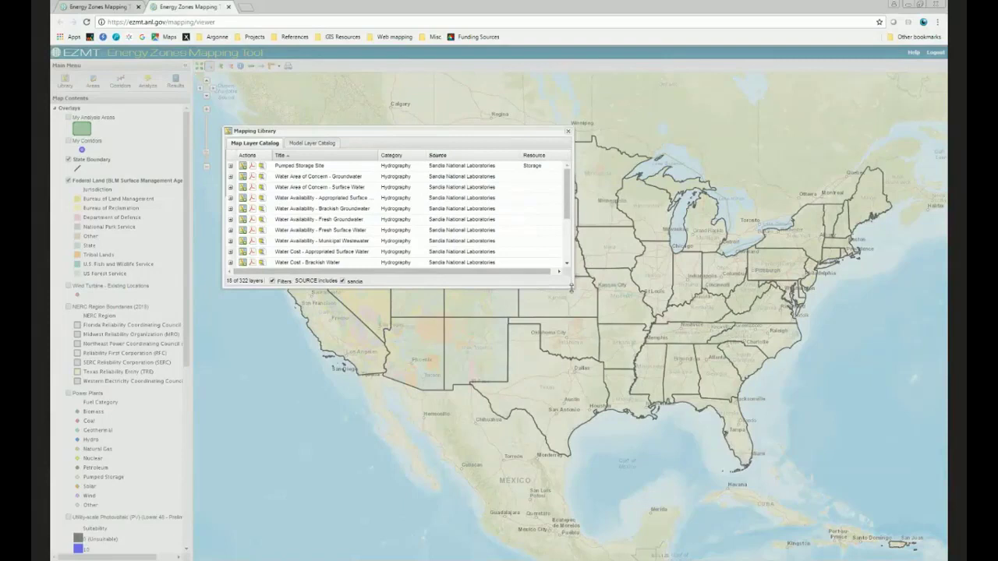
pyautogui.moveTo(572, 289); pyautogui.dragTo(644, 355)
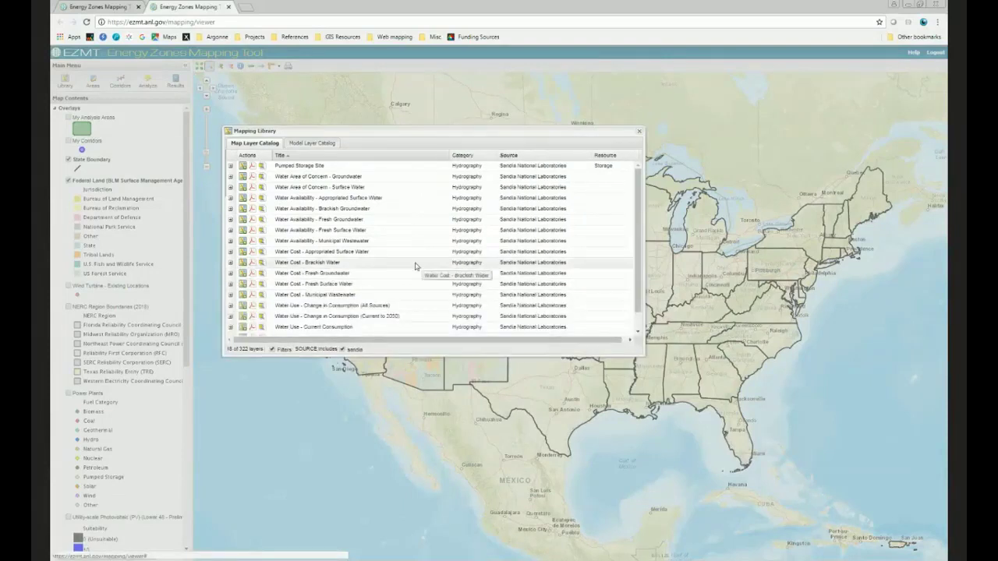
# Add the Water Area of Concern - Surface Water and Water Availability - Fresh Surface Water layers to the map and close the library.
pyautogui.click(242, 188)
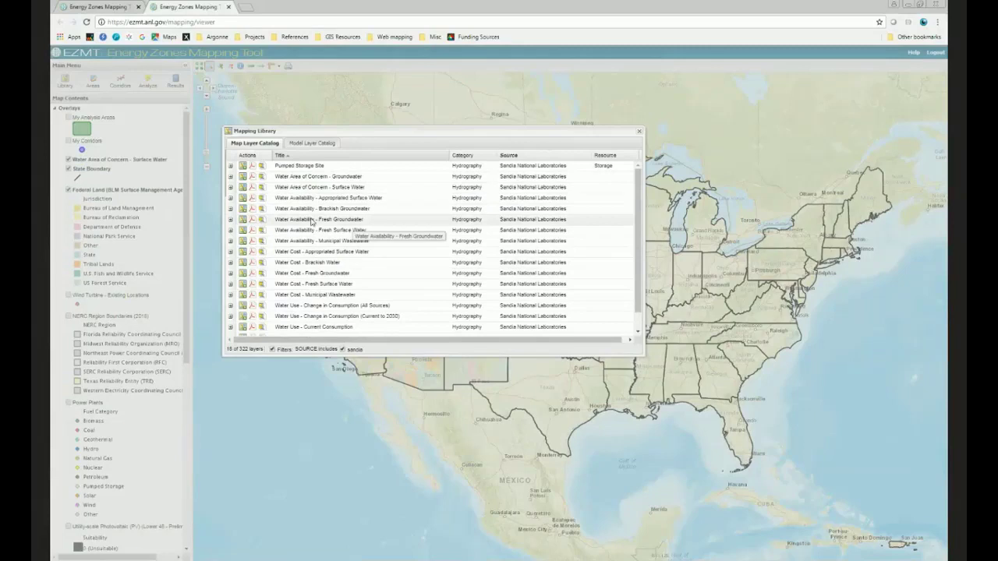
pyautogui.click(242, 231)
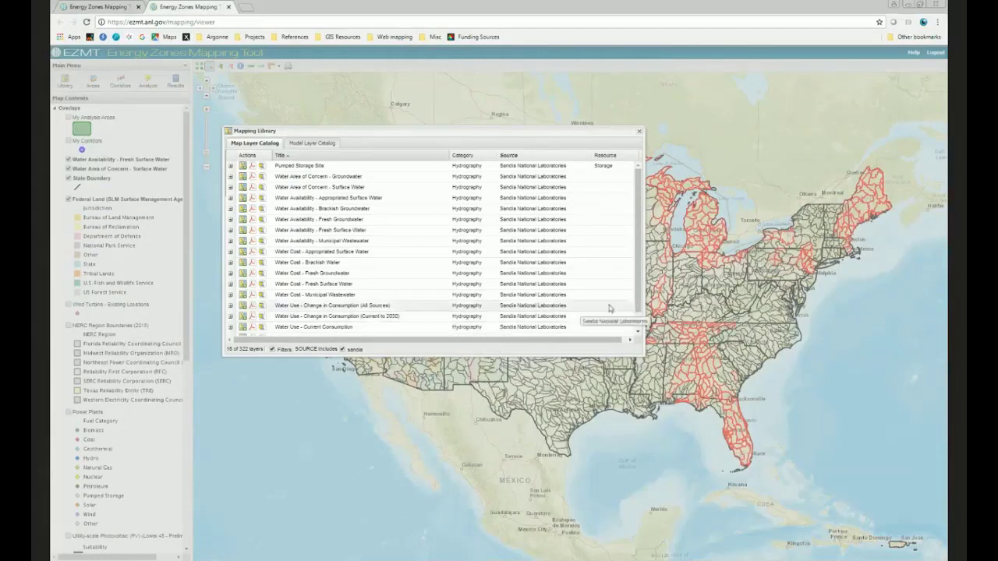
pyautogui.scroll(-2, 637, 323)
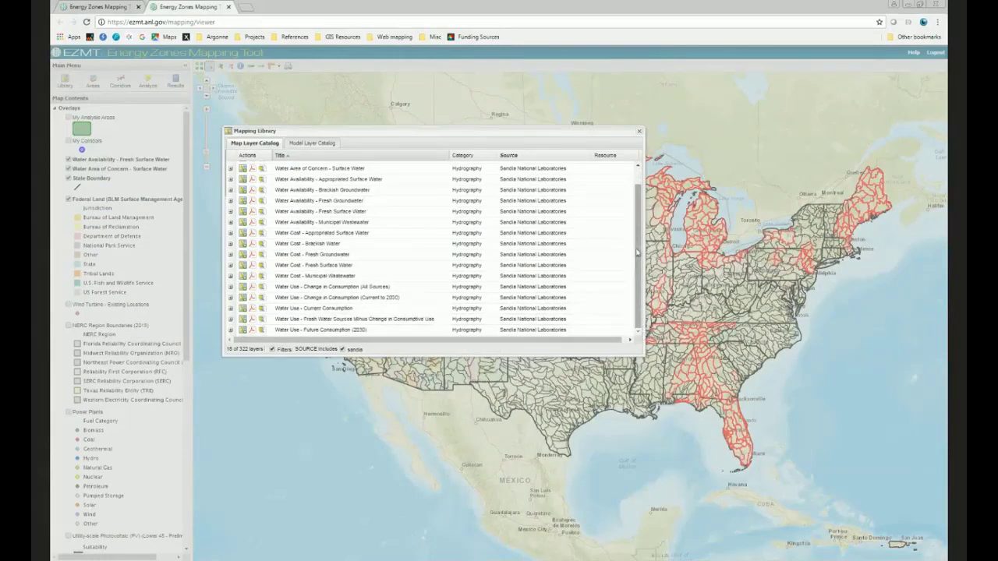
pyautogui.click(639, 135)
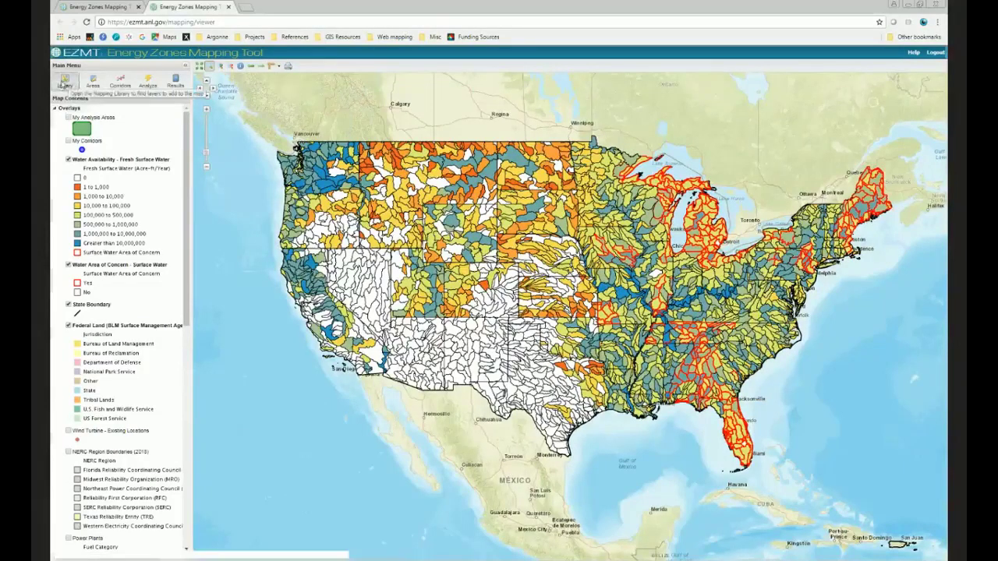
# Filter the map layer catalog to the Hydrography category and enlarge the Mapping Library window to review the available water layers.
pyautogui.click(64, 84)
pyautogui.click(446, 157)
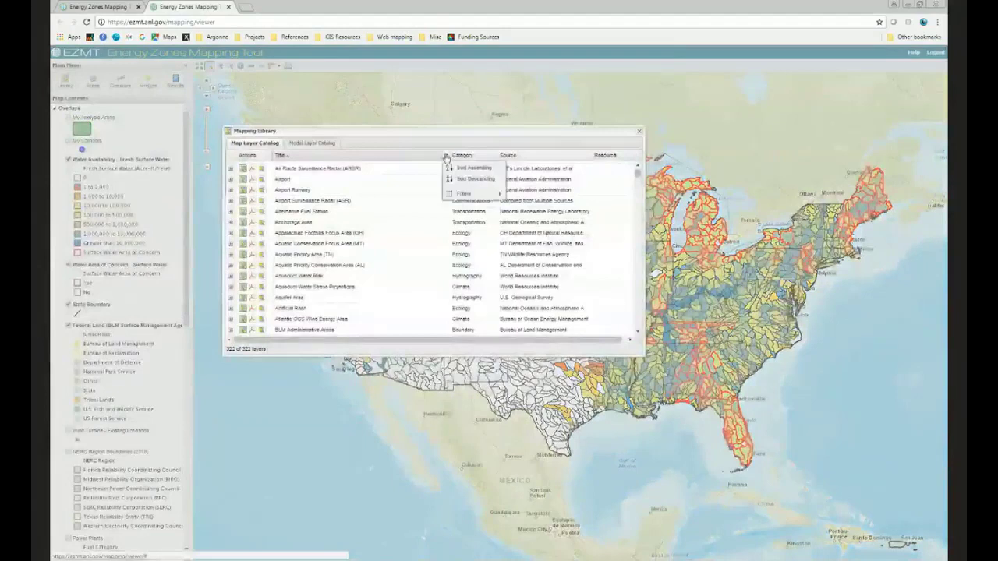
pyautogui.click(409, 131)
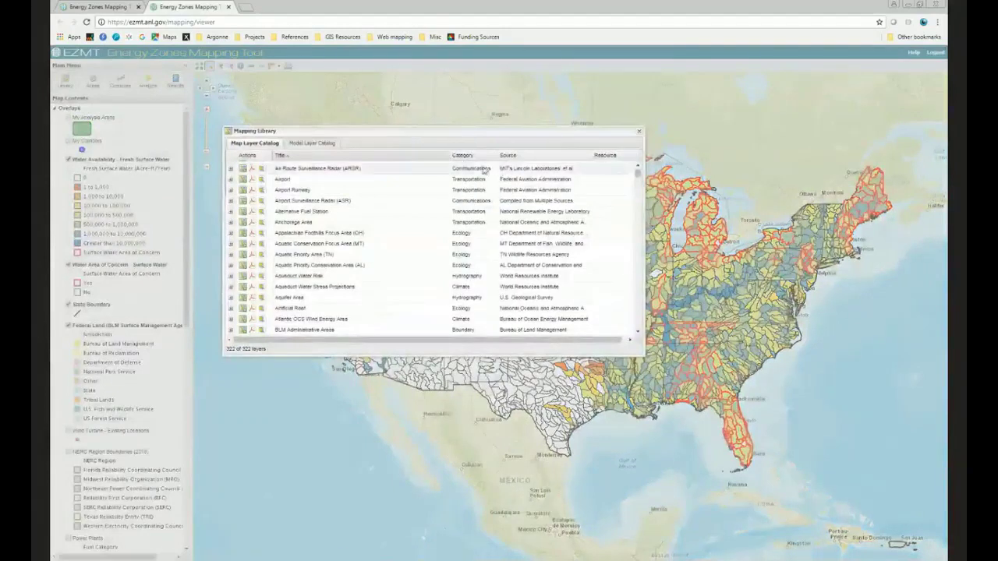
pyautogui.click(492, 155)
pyautogui.moveTo(515, 193)
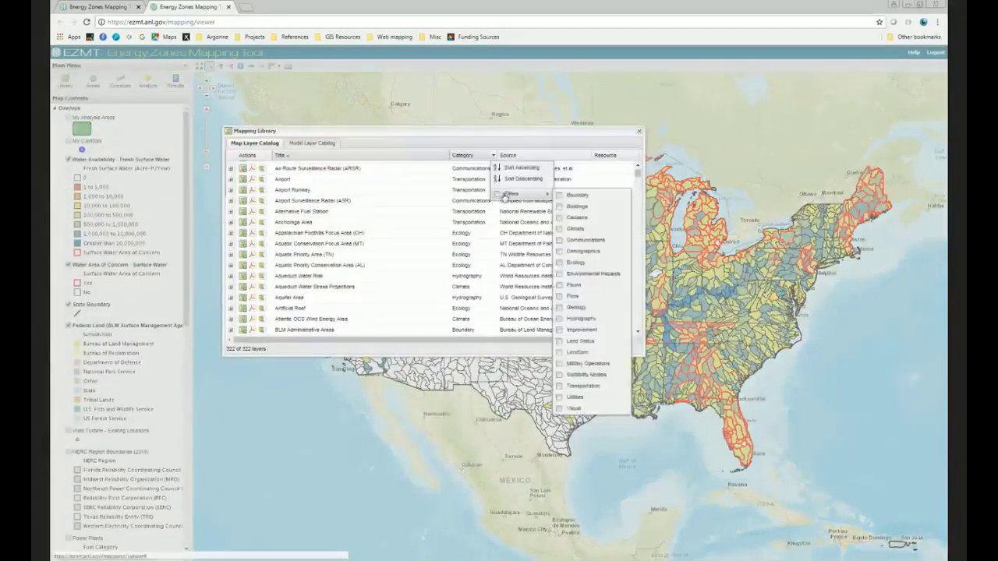
pyautogui.click(559, 319)
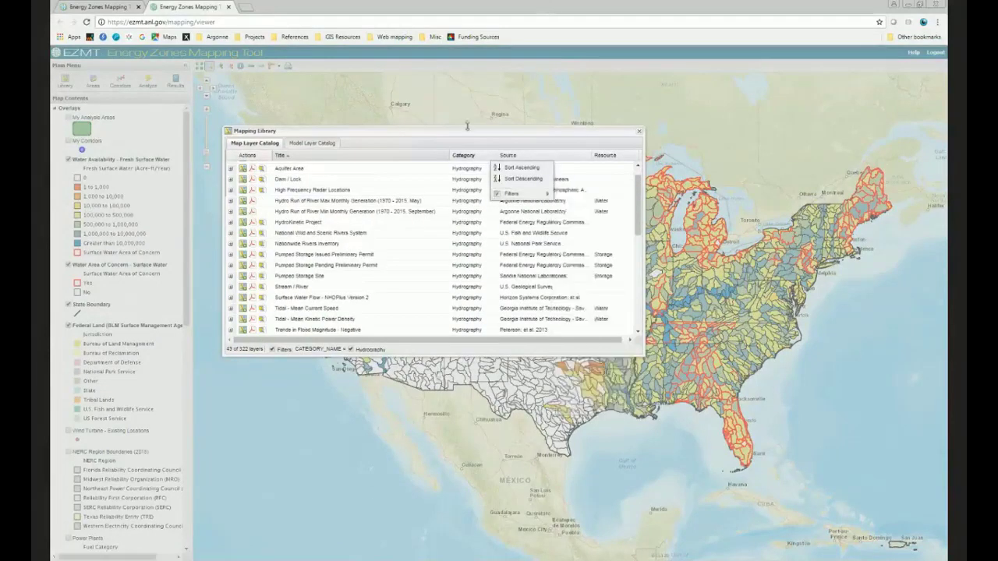
pyautogui.moveTo(467, 127); pyautogui.dragTo(467, 68)
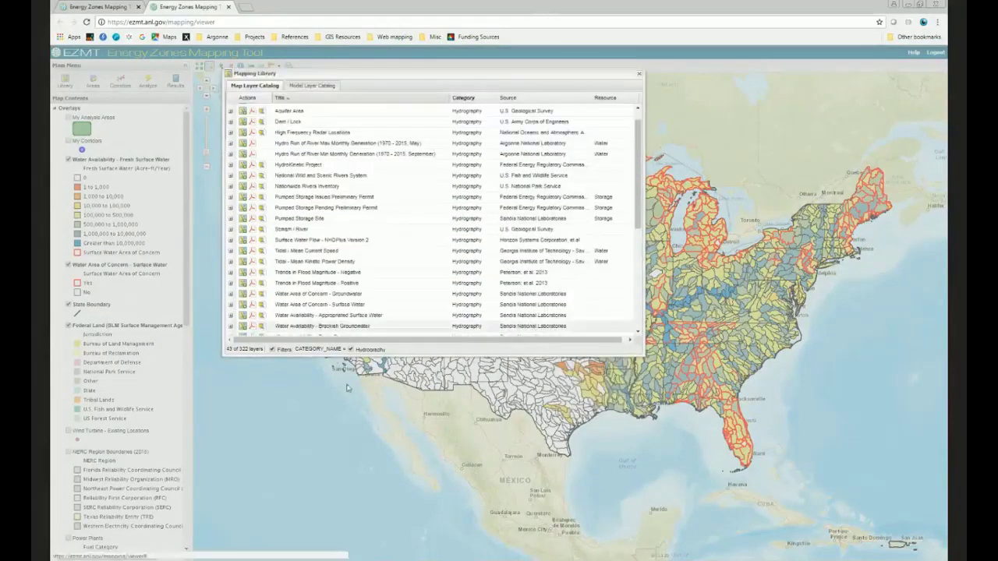
pyautogui.moveTo(416, 356); pyautogui.dragTo(419, 498)
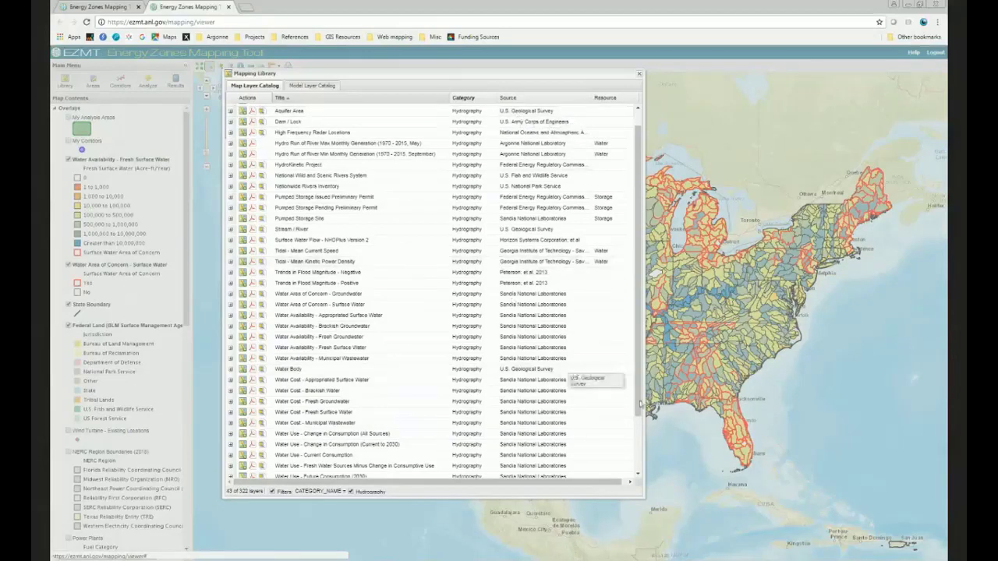
pyautogui.scroll(-3, 467, 437)
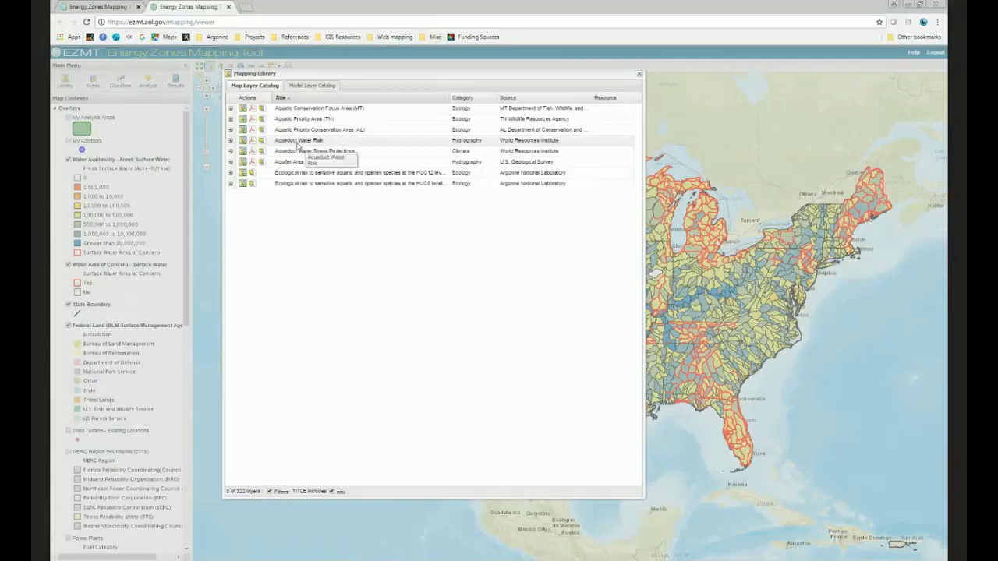
# Add the Aqueduct Water Risk layer to the map, and hide both it and the Water Availability - Fresh Surface Water layer.
pyautogui.click(243, 142)
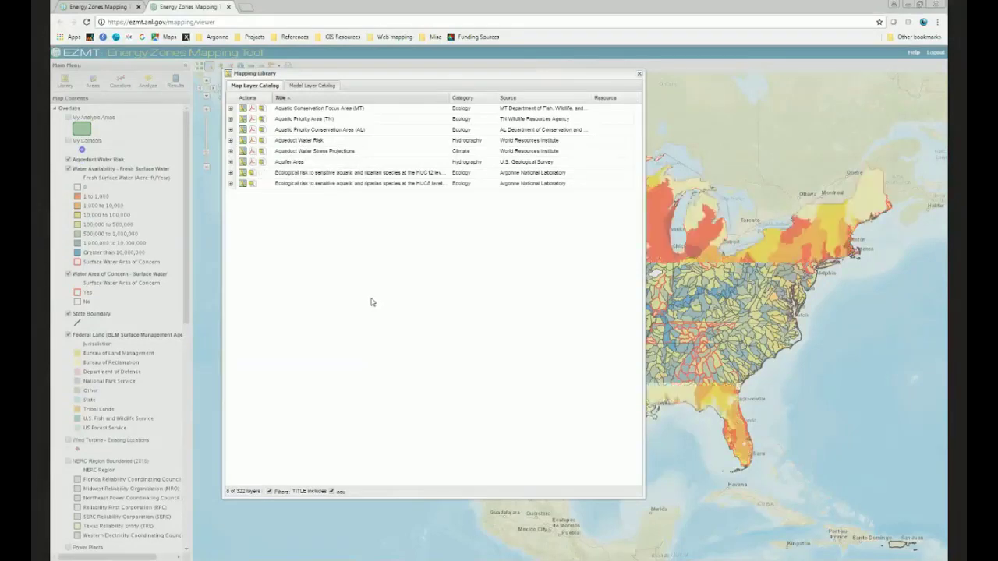
pyautogui.click(640, 76)
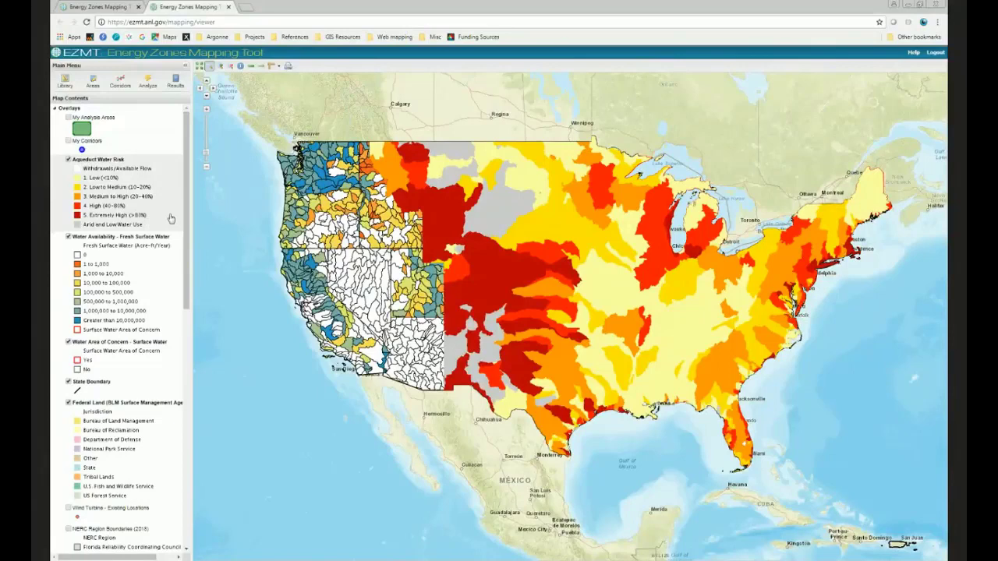
pyautogui.click(68, 160)
pyautogui.click(68, 168)
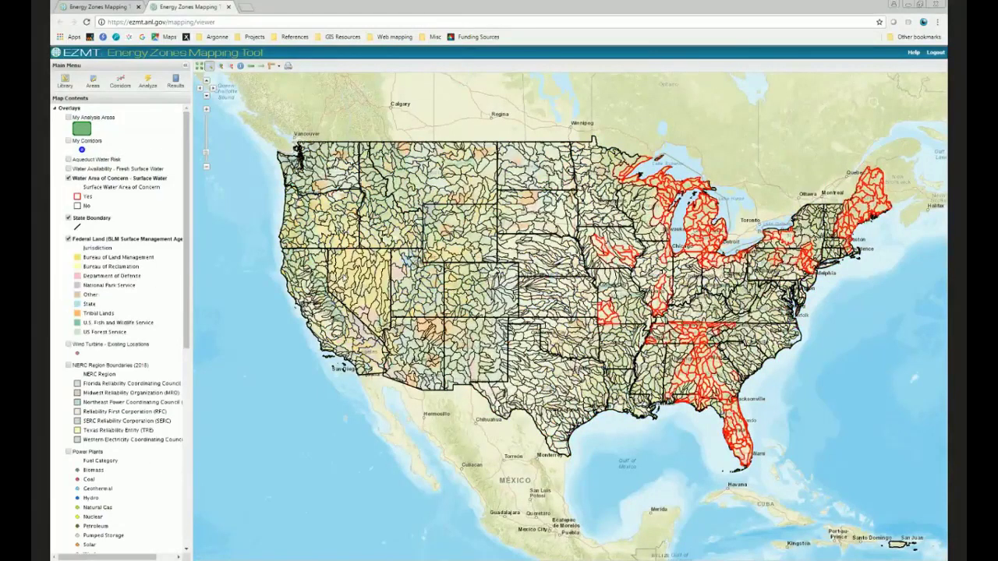